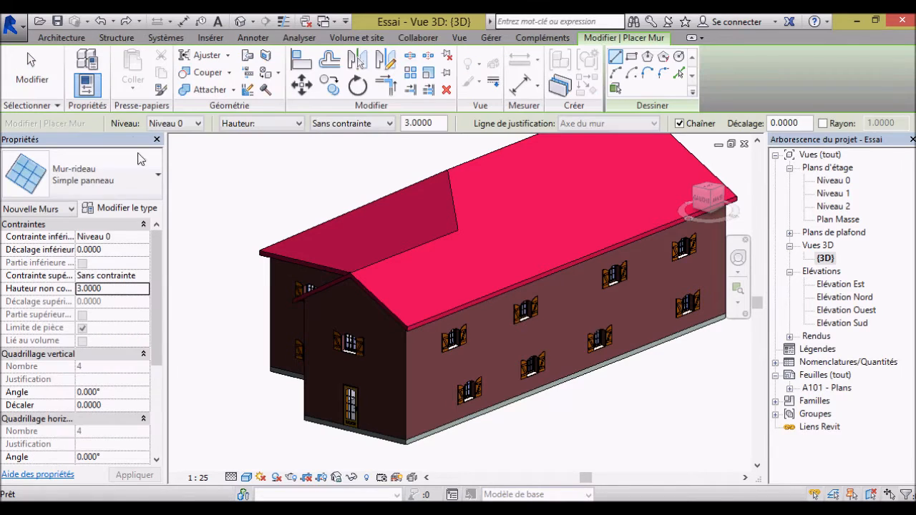
- Draw a stacked wall of type Soubassement Brique + Générique 150 mm on the ground beside the house's long facade
click(142, 173)
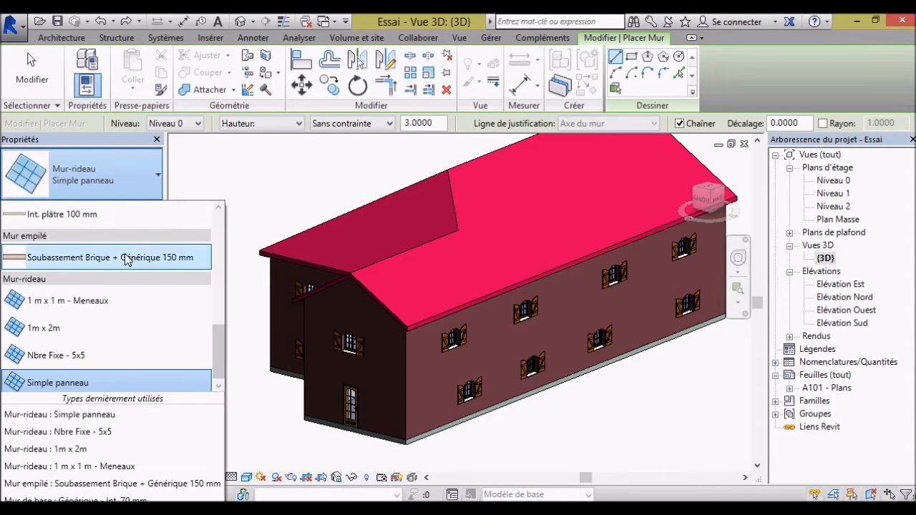
scroll(119, 294, up, 3)
scroll(118, 298, up, 2)
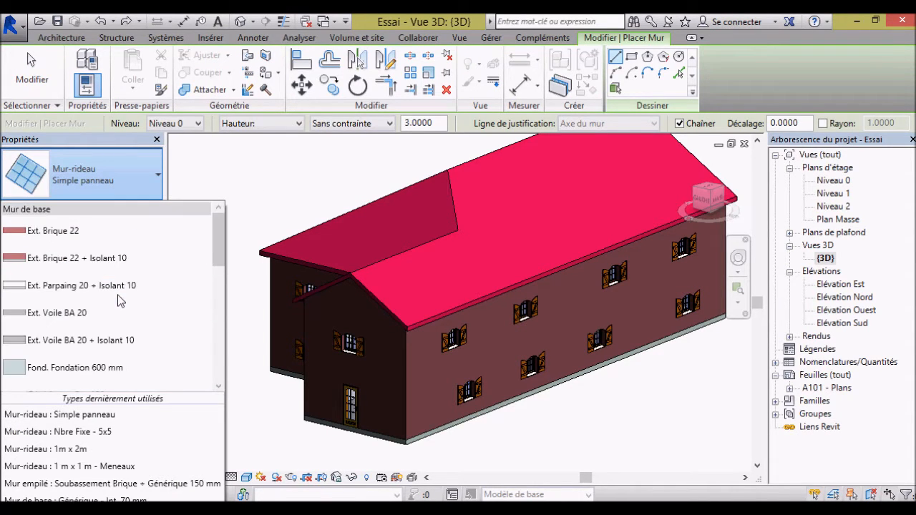
scroll(101, 262, down, 4)
scroll(101, 262, down, 2)
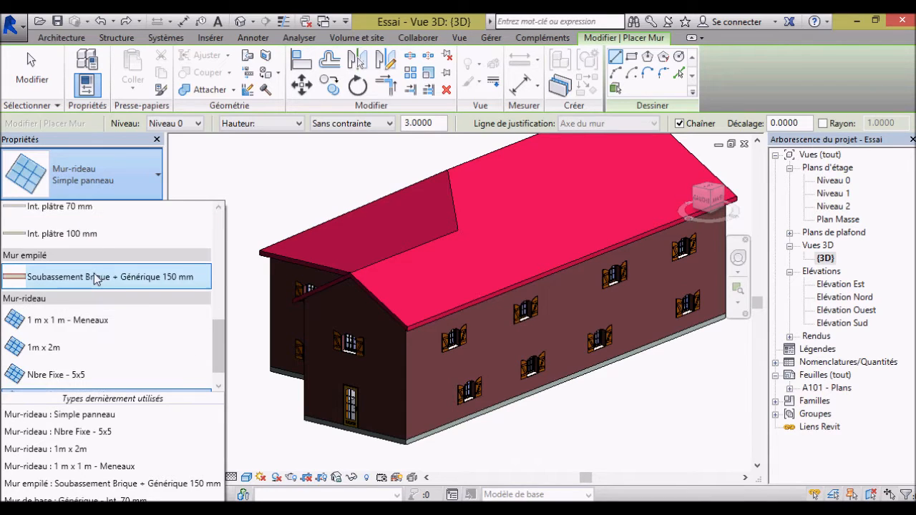
click(98, 279)
scroll(258, 248, down, 4)
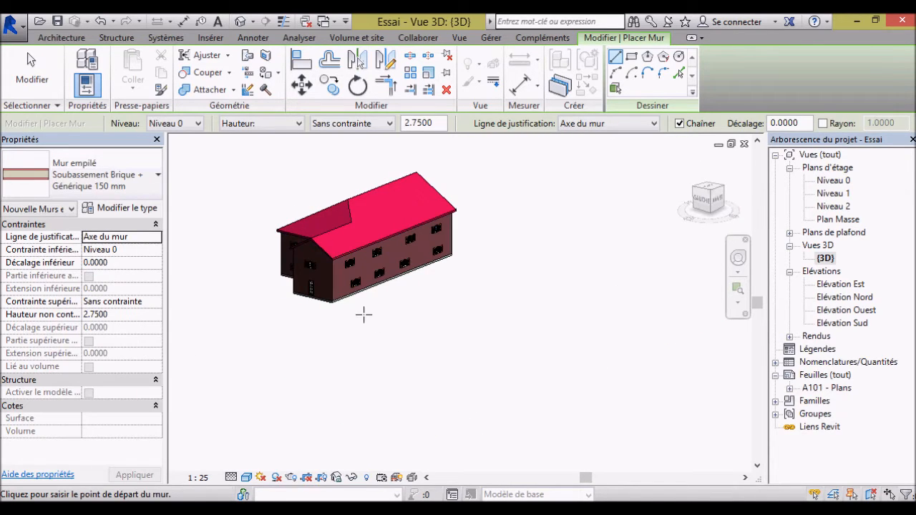
click(363, 313)
click(439, 313)
key(Escape)
key(Escape)
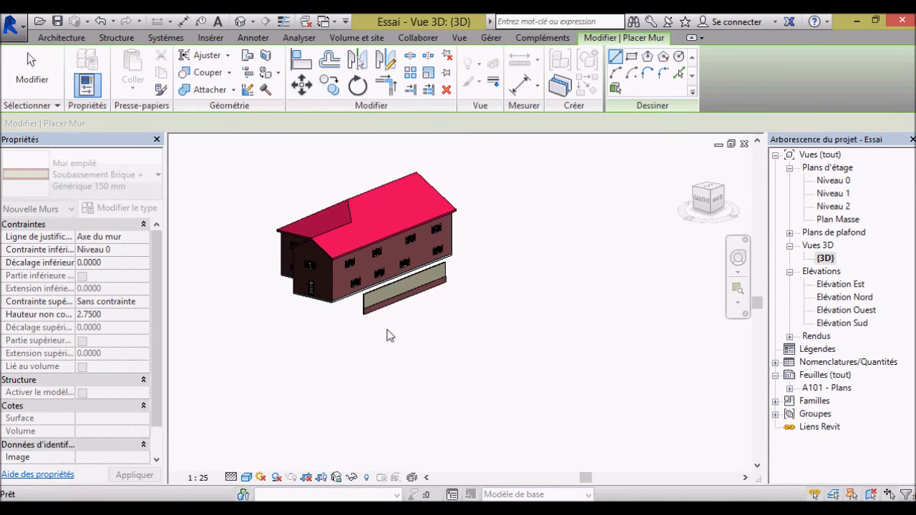
- Inspect the stacked wall's brick base up close, undo the wall, and dismiss the save reminder without saving
scroll(363, 301, up, 5)
mouse_move(384, 373)
shift+middle_down()
mouse_move(409, 370)
mouse_move(395, 378)
mouse_move(403, 366)
shift+middle_up()
scroll(419, 313, up, 1)
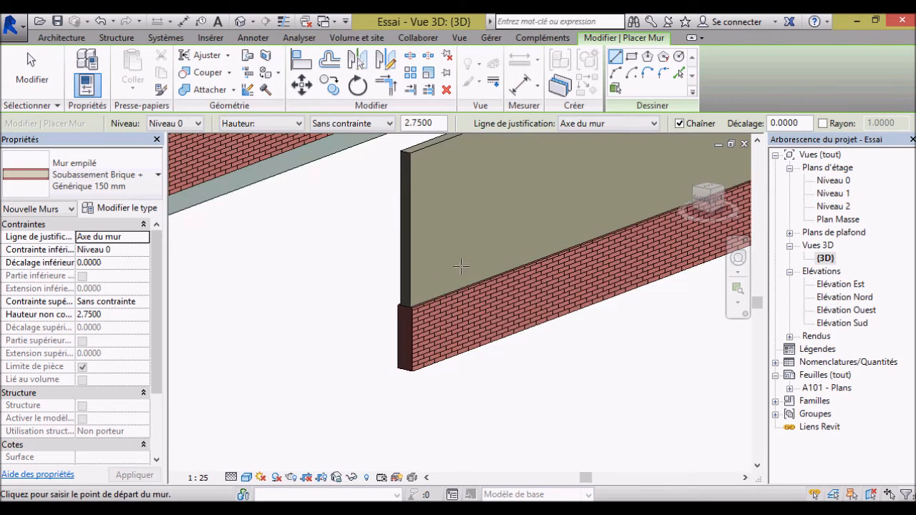
scroll(358, 313, down, 5)
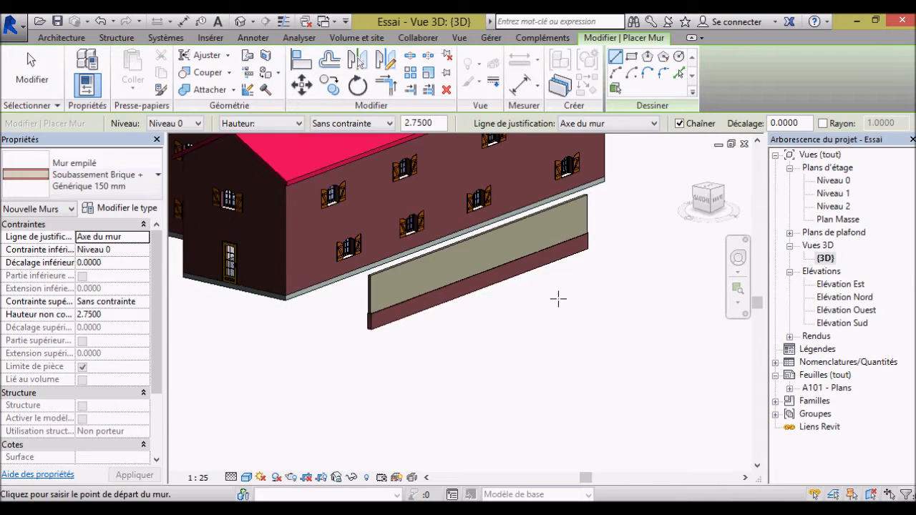
key(Escape)
scroll(322, 311, down, 3)
key(Escape)
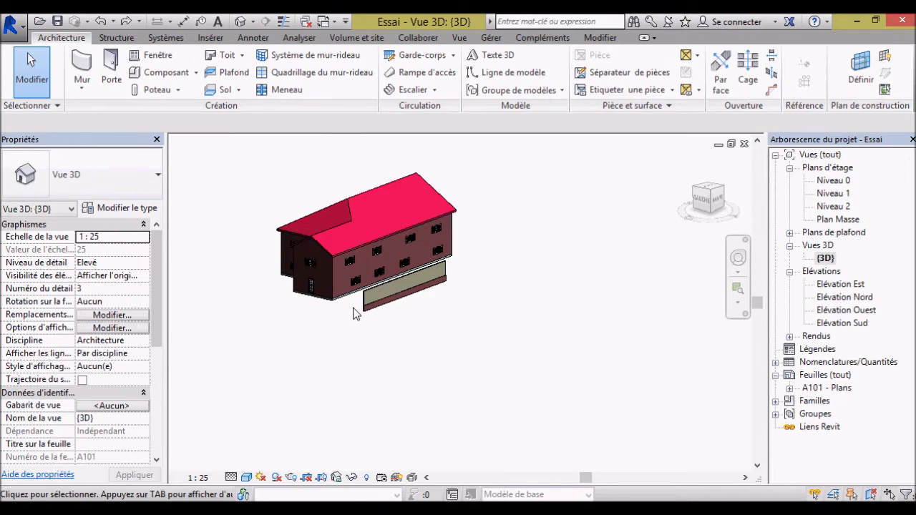
key(ctrl+z)
scroll(374, 290, up, 2)
scroll(360, 174, up, 2)
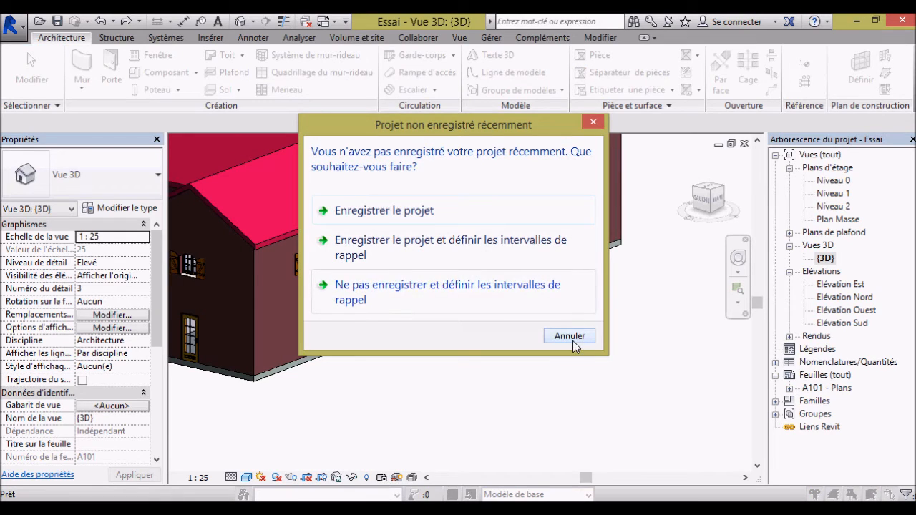
click(571, 336)
- Draw a 1 m x 1 m - Meneaux curtain wall about 9 m long beside the house's long facade
click(81, 68)
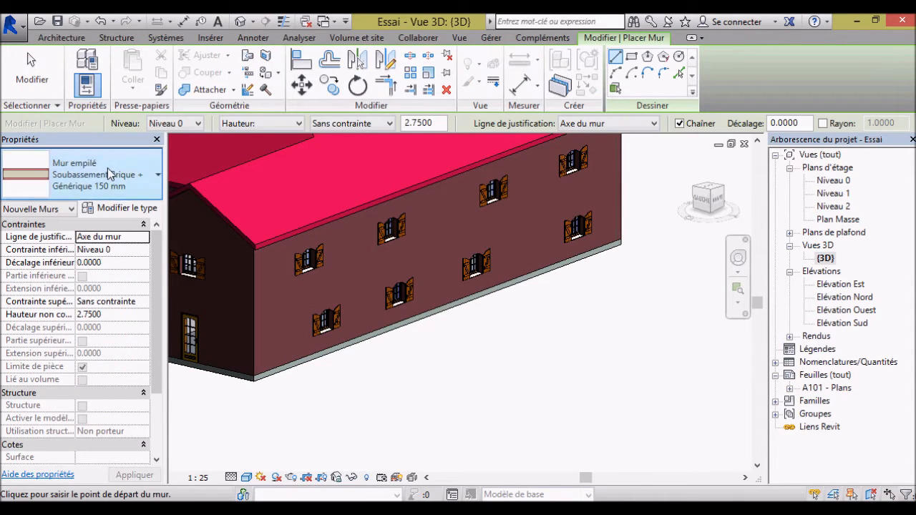
click(100, 174)
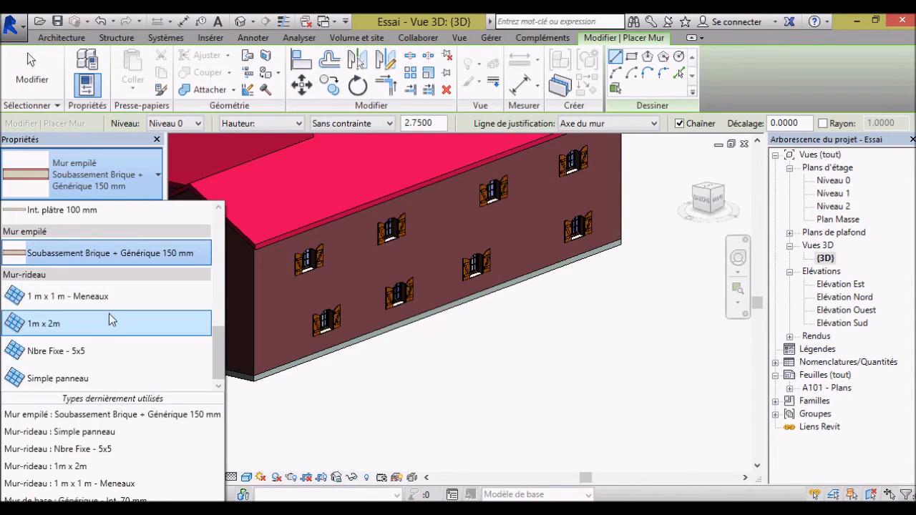
click(106, 300)
click(435, 396)
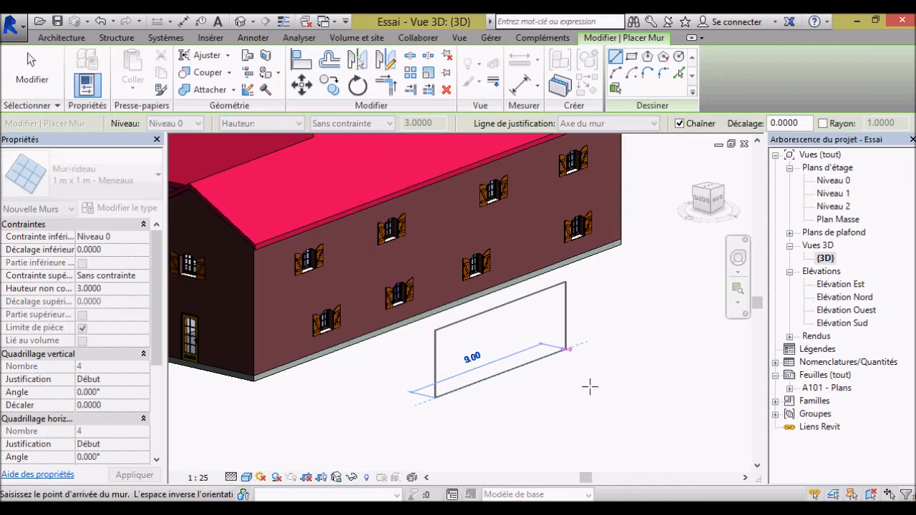
key(Escape)
scroll(470, 368, up, 5)
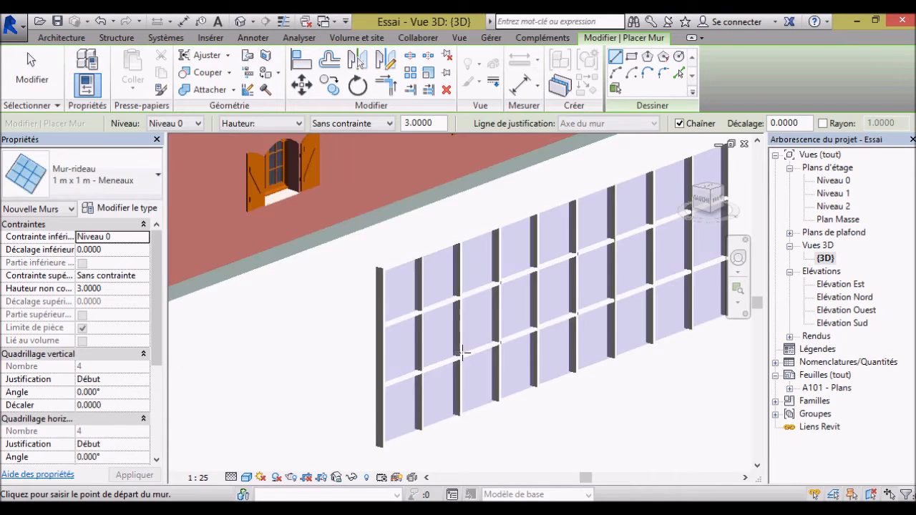
scroll(427, 316, up, 3)
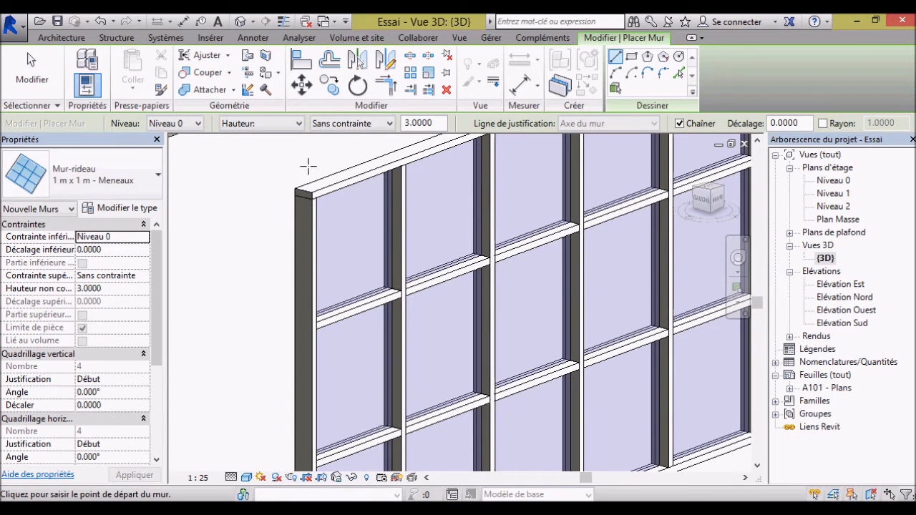
scroll(284, 289, down, 8)
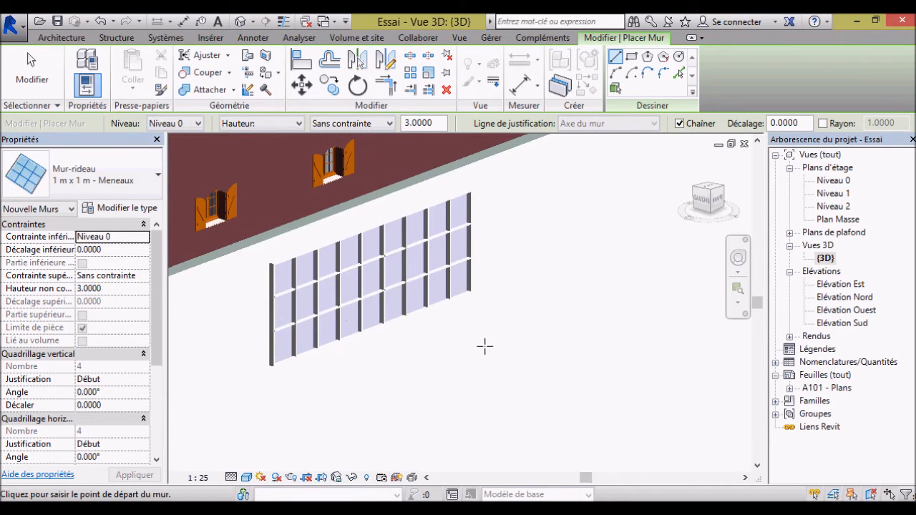
- Draw a 1m x 2m curtain wall about 9.5 m long in front of the curtain wall with mullions
click(93, 176)
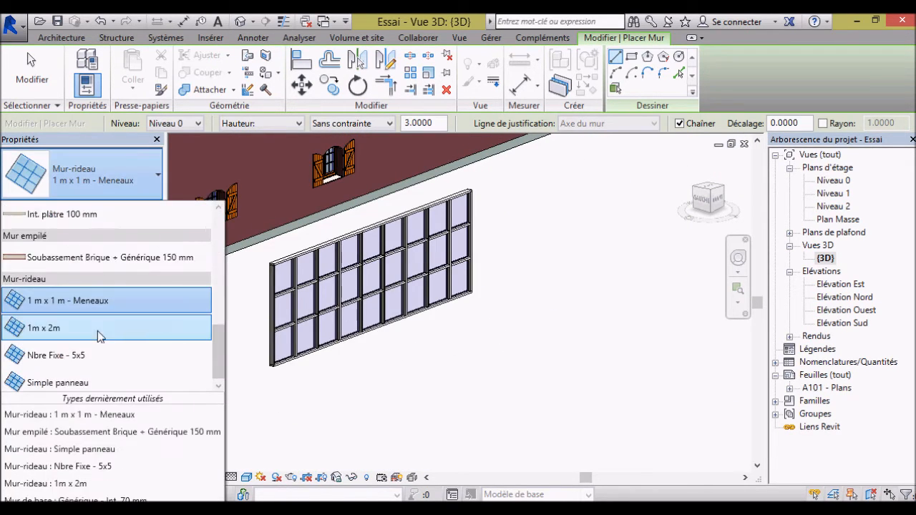
click(100, 327)
click(339, 403)
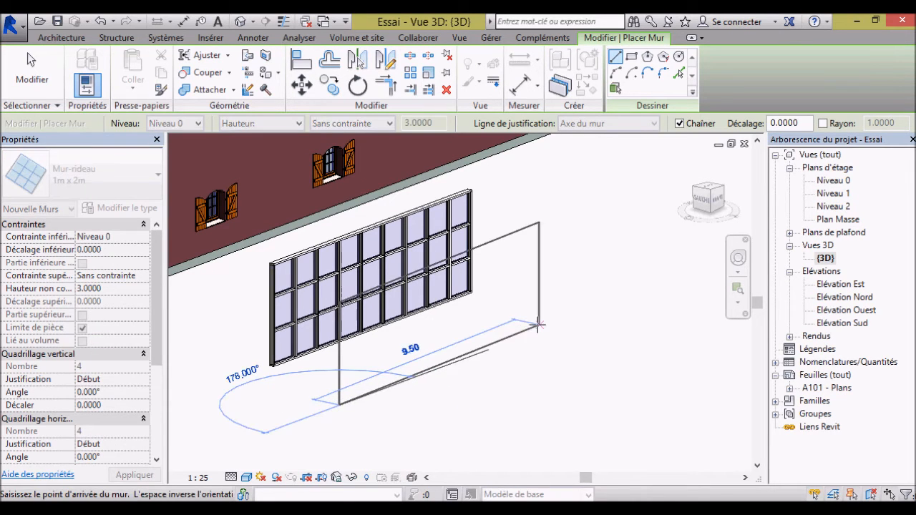
click(540, 329)
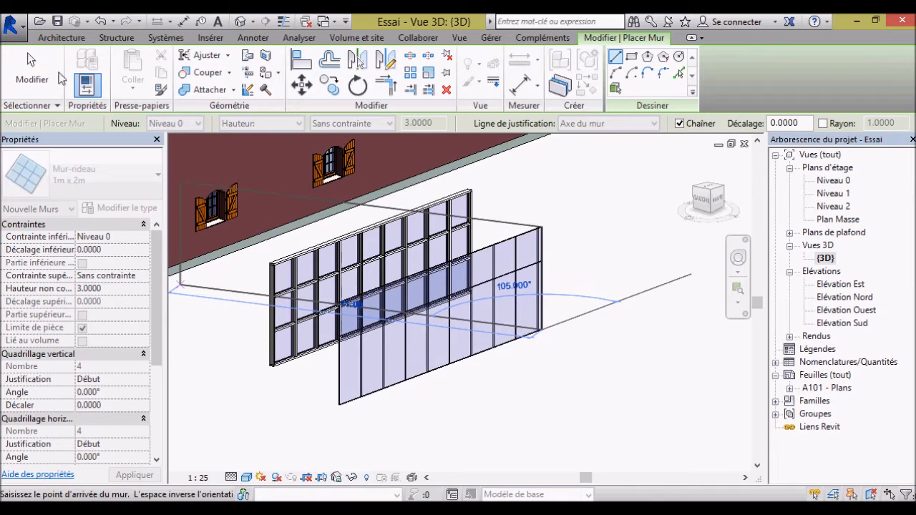
click(61, 79)
click(85, 75)
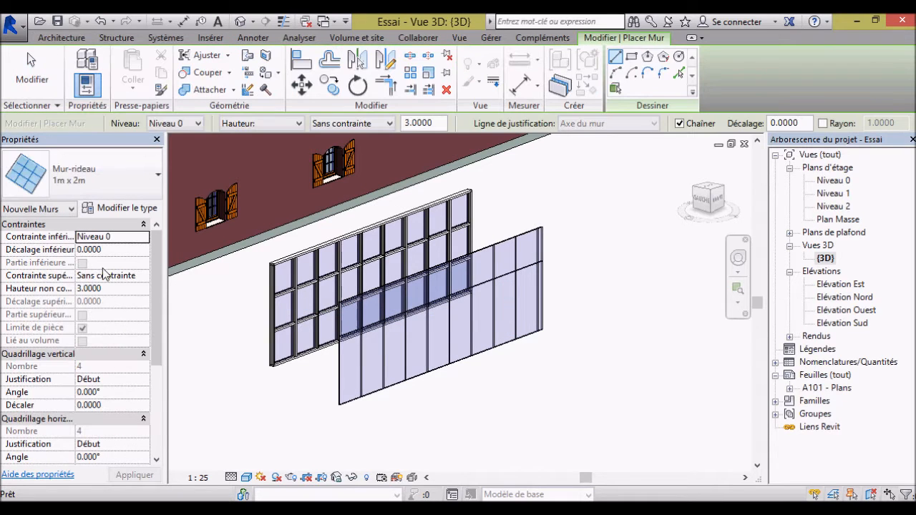
- Draw a Nbre Fixe - 5x5 curtain wall about 9.1 m long in front of the 1m x 2m one
click(107, 175)
click(114, 344)
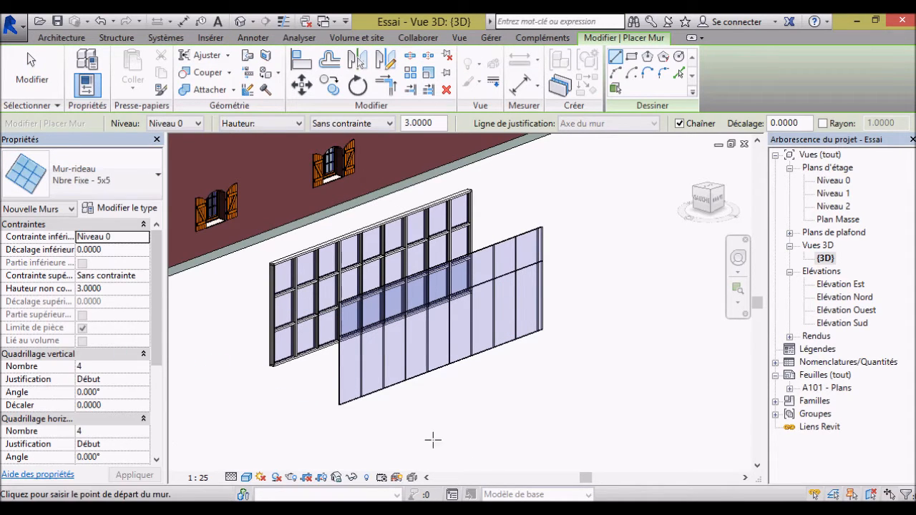
click(394, 442)
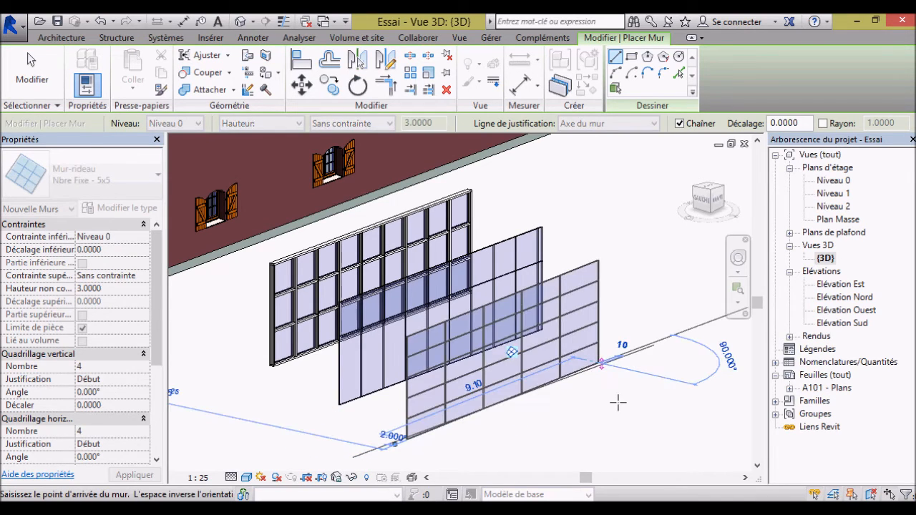
click(562, 387)
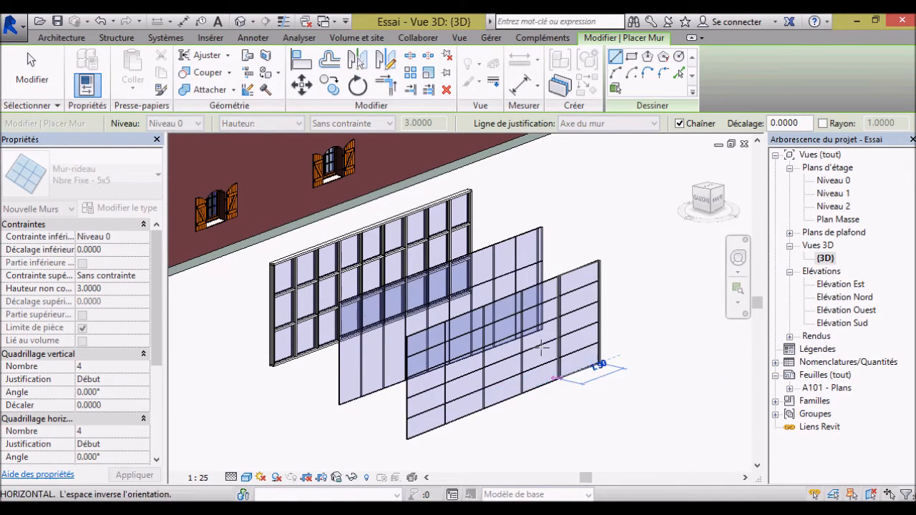
key(Escape)
key(Escape)
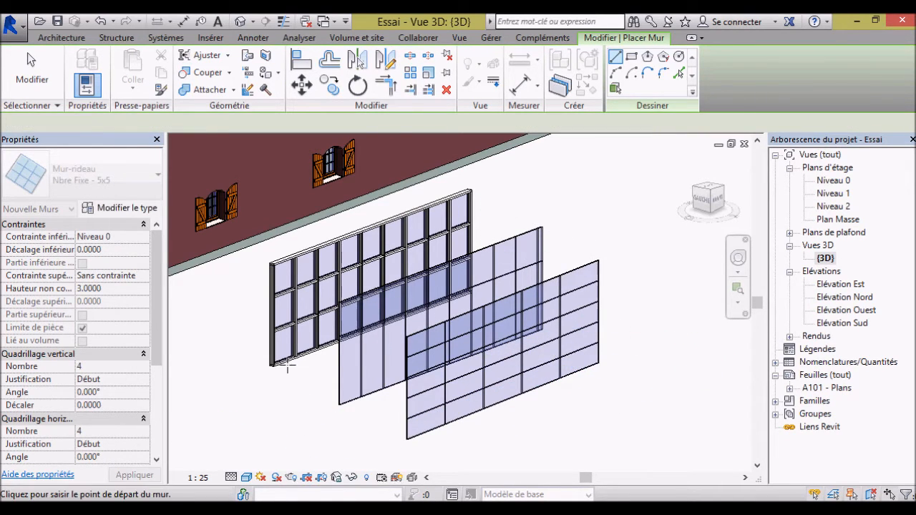
- Draw a Simple panneau curtain wall in front of the 5x5 one
click(86, 176)
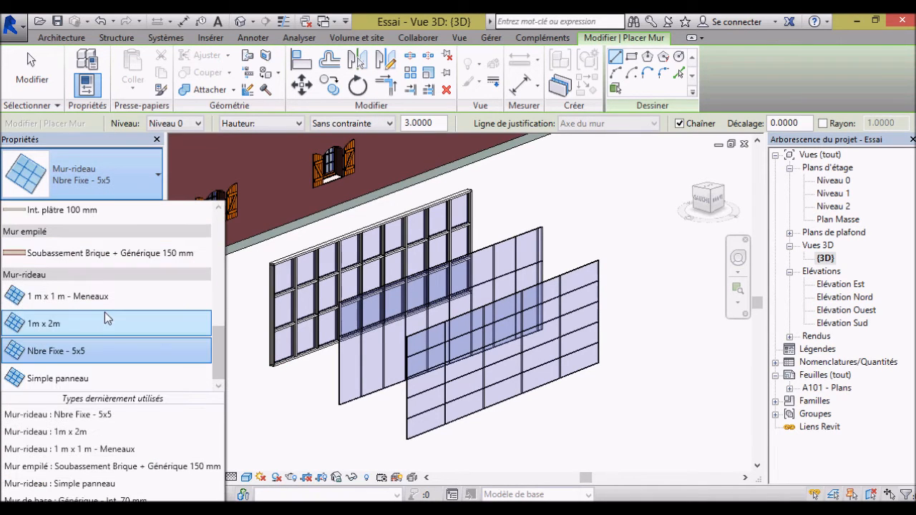
click(101, 377)
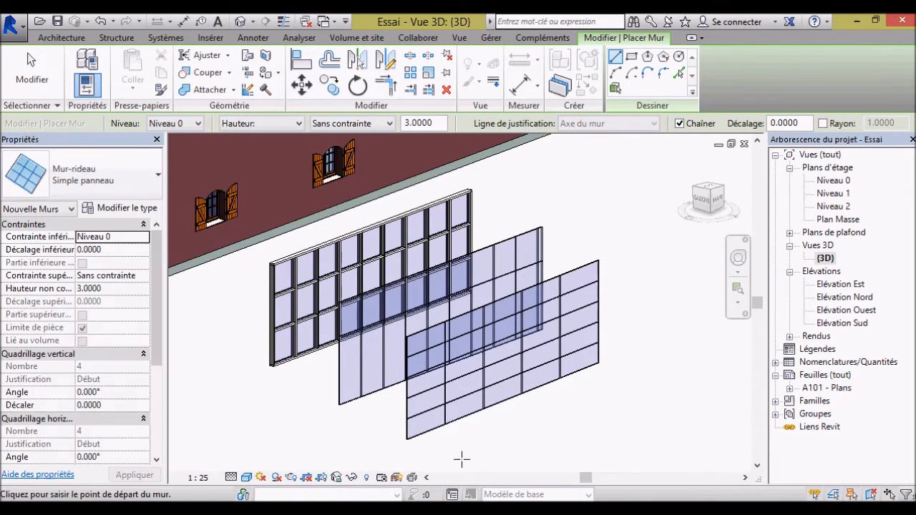
click(461, 459)
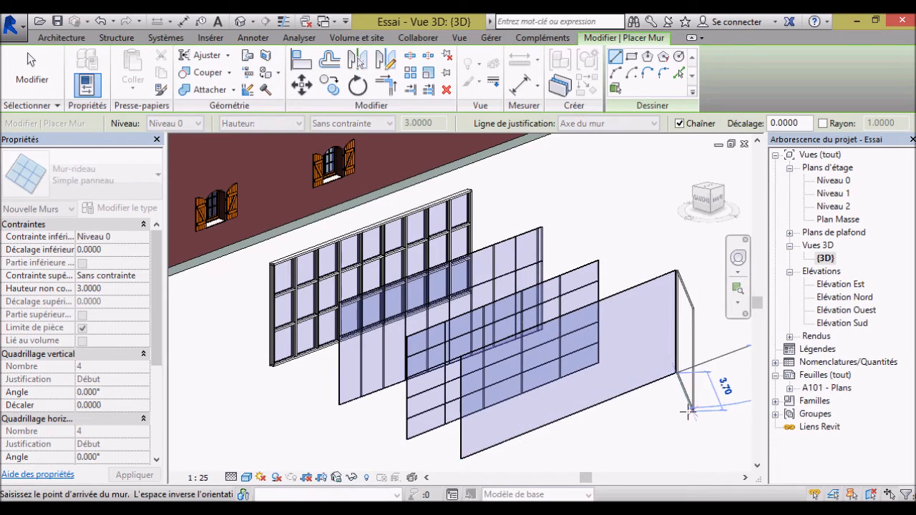
key(Escape)
- Compare the four sample curtain walls, and undo all of them
mouse_move(686, 427)
shift+middle_down()
mouse_move(688, 416)
mouse_move(696, 435)
shift+middle_up()
shift+middle_drag(630, 406, 655, 419)
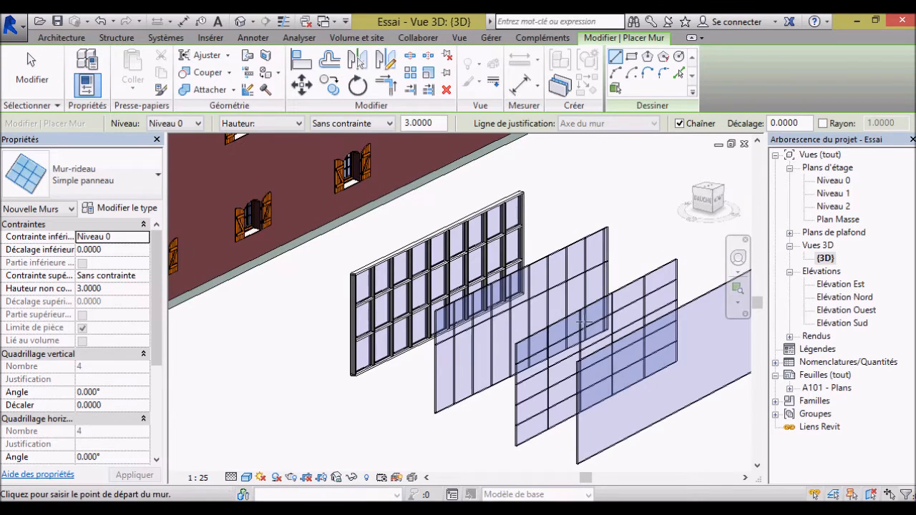
middle_drag(645, 388, 574, 381)
key(ctrl+z)
key(ctrl+z)
key(ctrl+z)
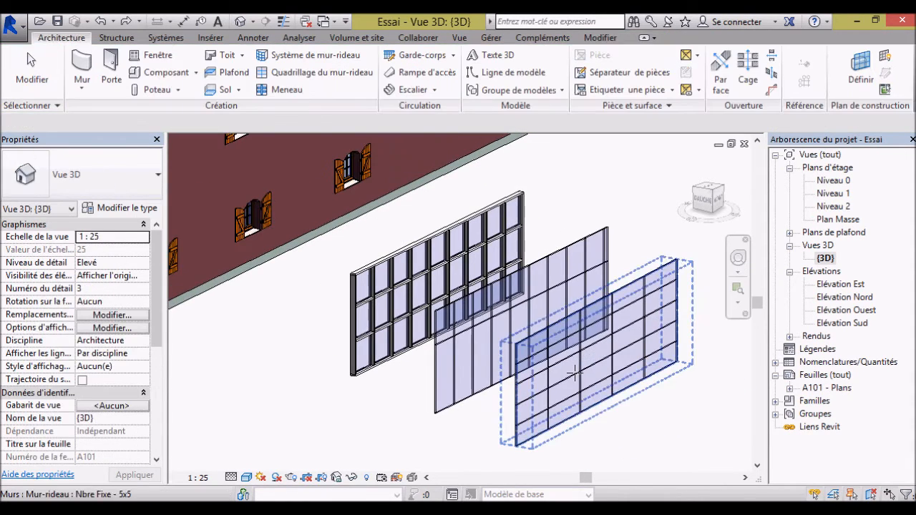
key(ctrl+z)
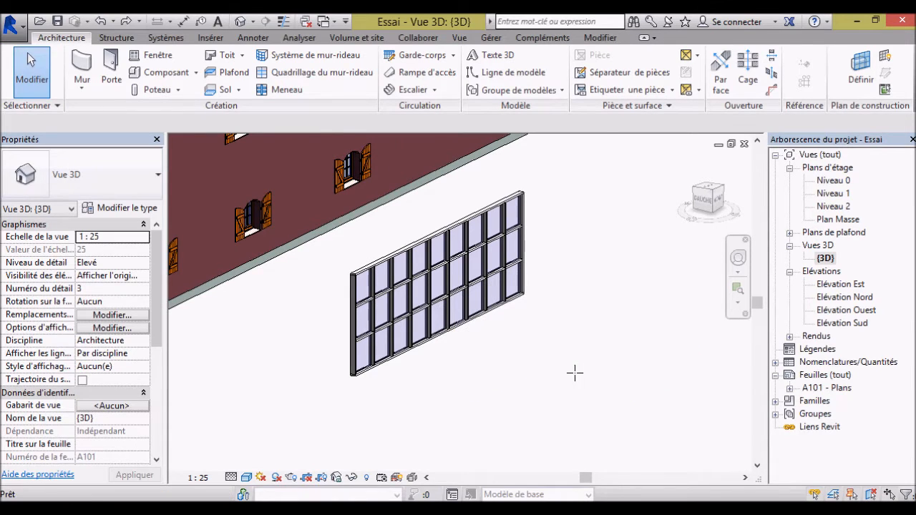
key(ctrl+z)
scroll(527, 385, down, 2)
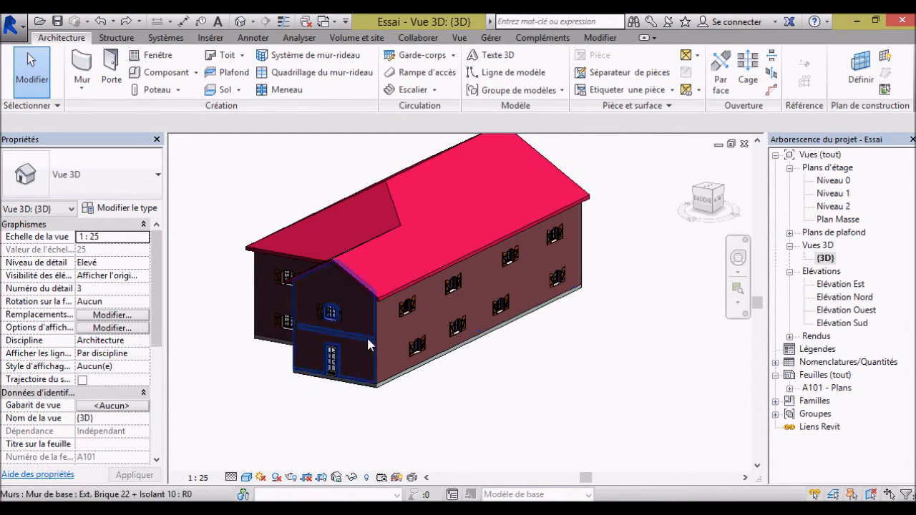
- Change the projecting gable wall to the 1 m x 1 m - Meneaux curtain wall type, deleting the conflicting elements
click(362, 387)
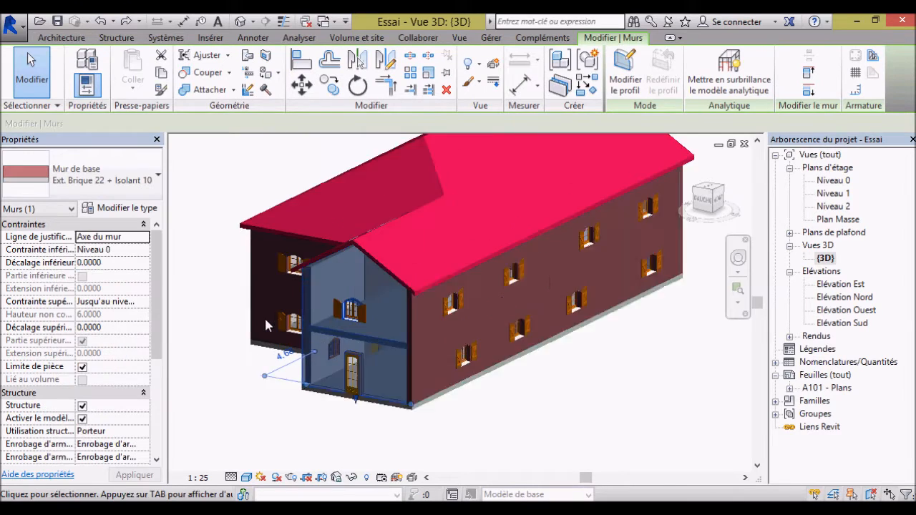
scroll(265, 321, up, 3)
click(89, 171)
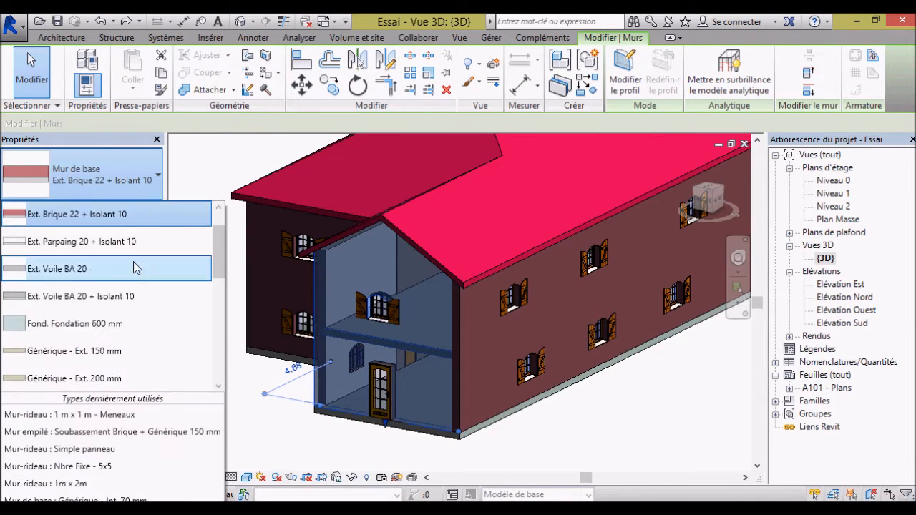
scroll(135, 266, down, 5)
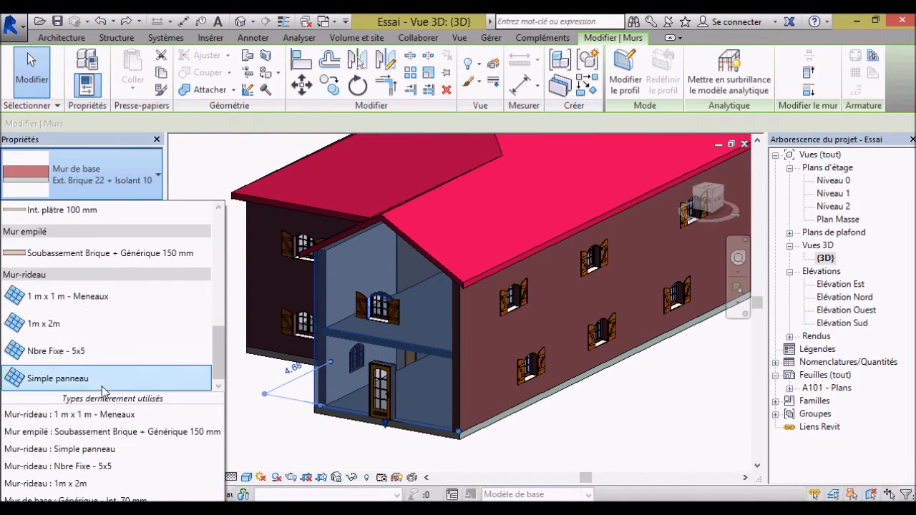
click(89, 296)
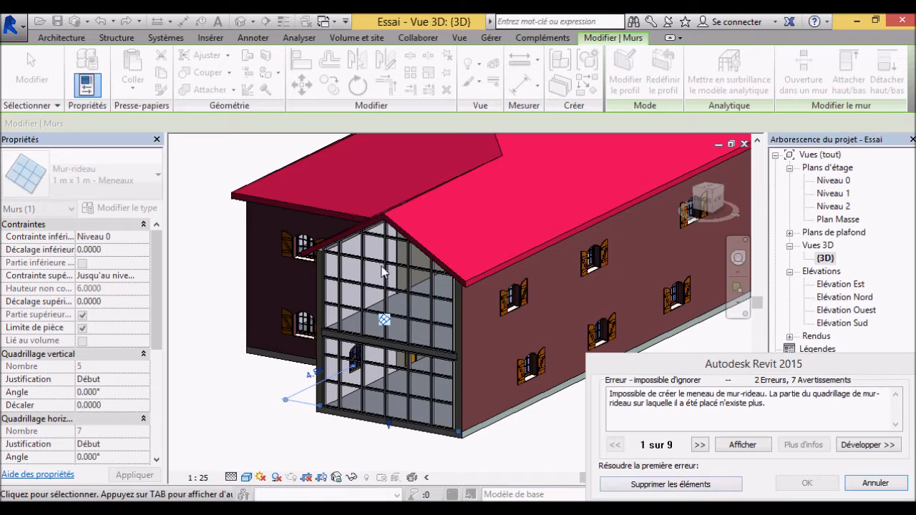
click(706, 485)
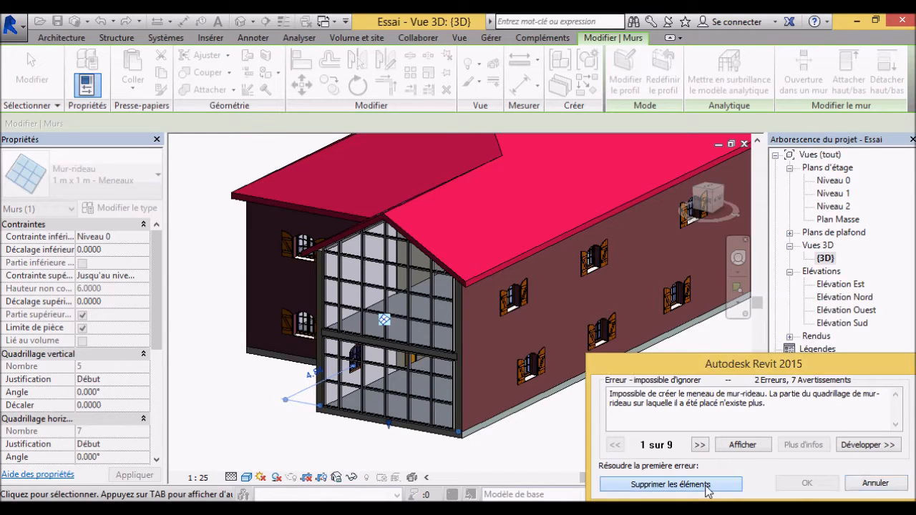
- Inspect the glazed gable, and undo its change to a curtain wall
scroll(352, 327, up, 3)
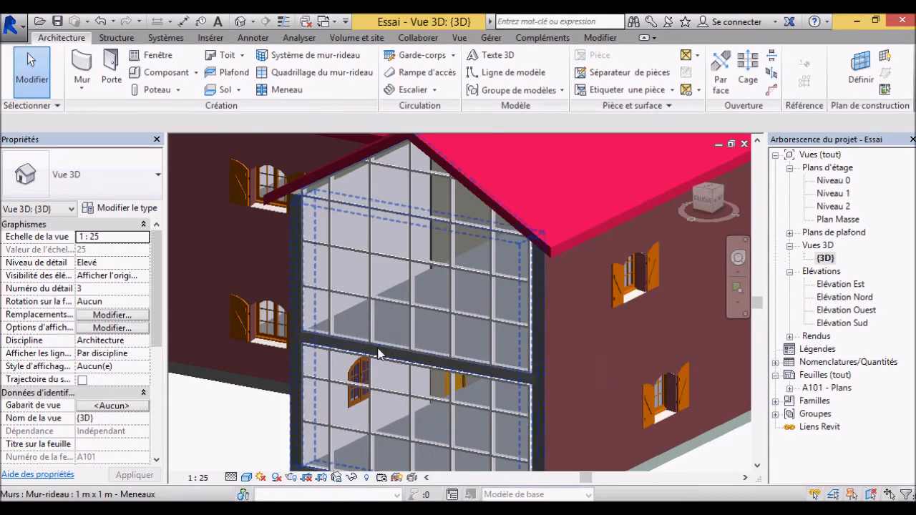
scroll(379, 351, down, 2)
key(ctrl+z)
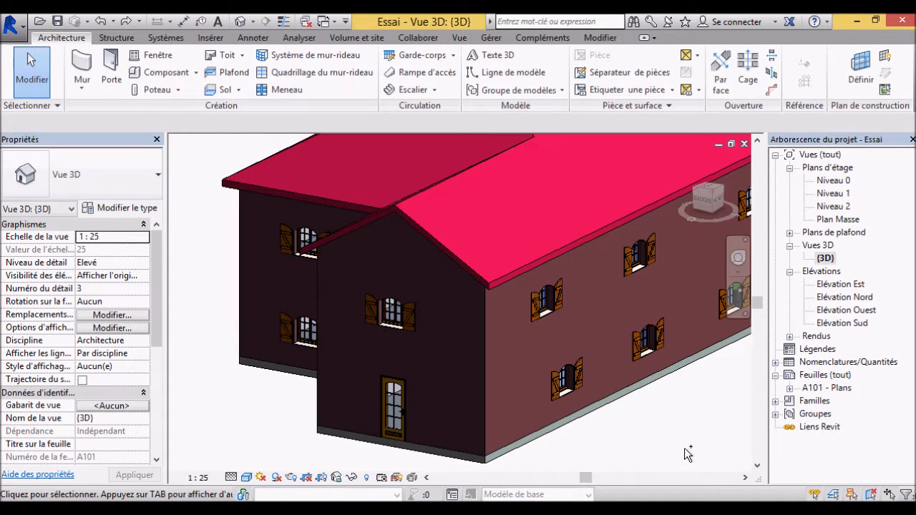
- Change the house roof to the sloped glazing type Toit en verre 1 m x 2 m
shift+middle_drag(683, 418, 538, 411)
scroll(538, 412, down, 3)
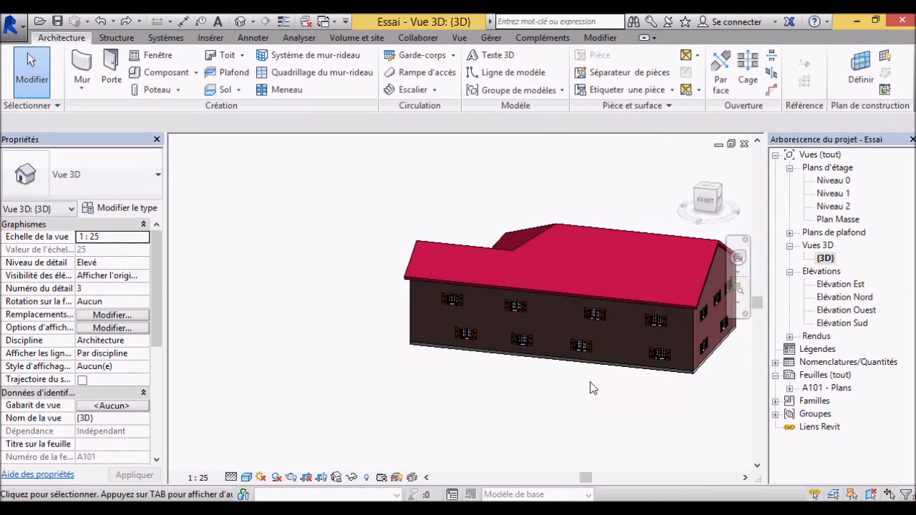
scroll(666, 309, up, 3)
shift+middle_drag(558, 451, 613, 463)
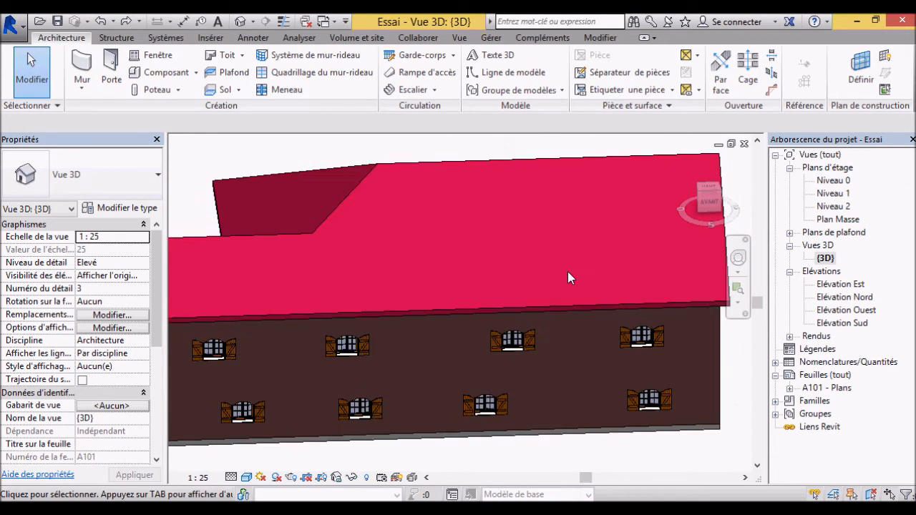
click(569, 308)
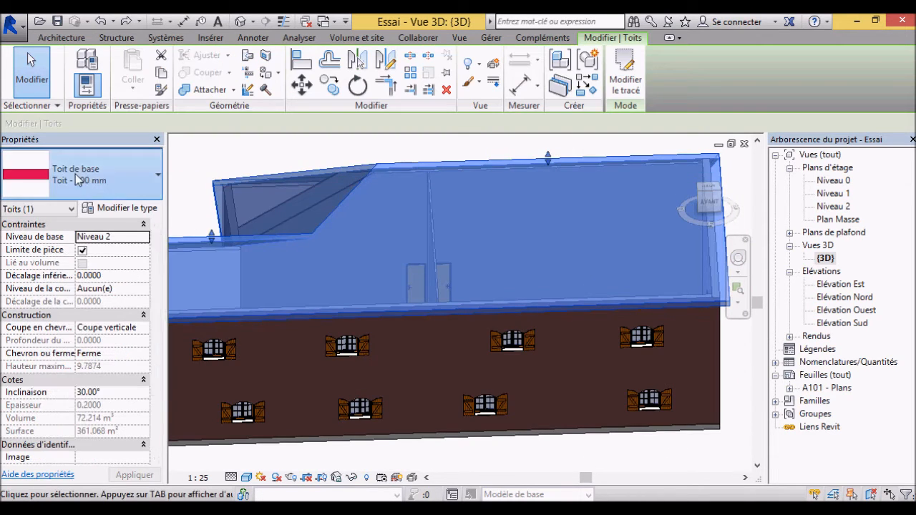
click(78, 179)
click(108, 262)
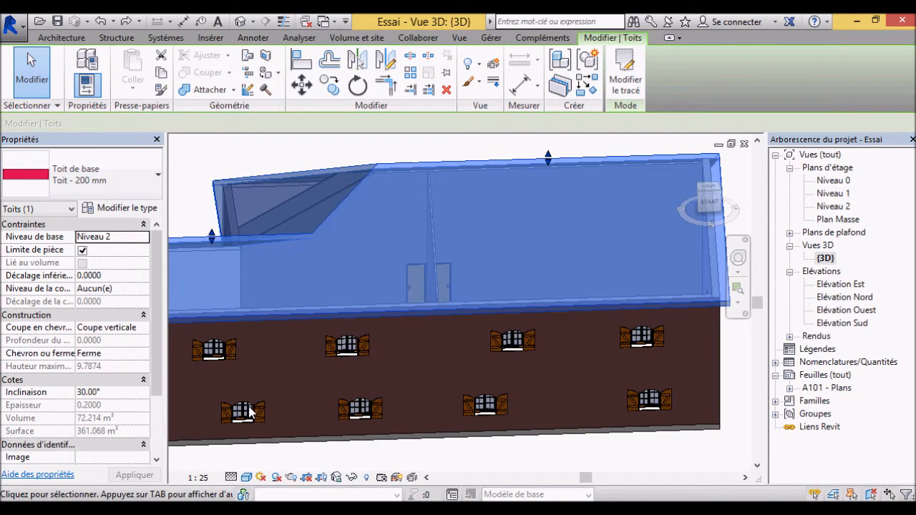
shift+middle_drag(327, 353, 308, 358)
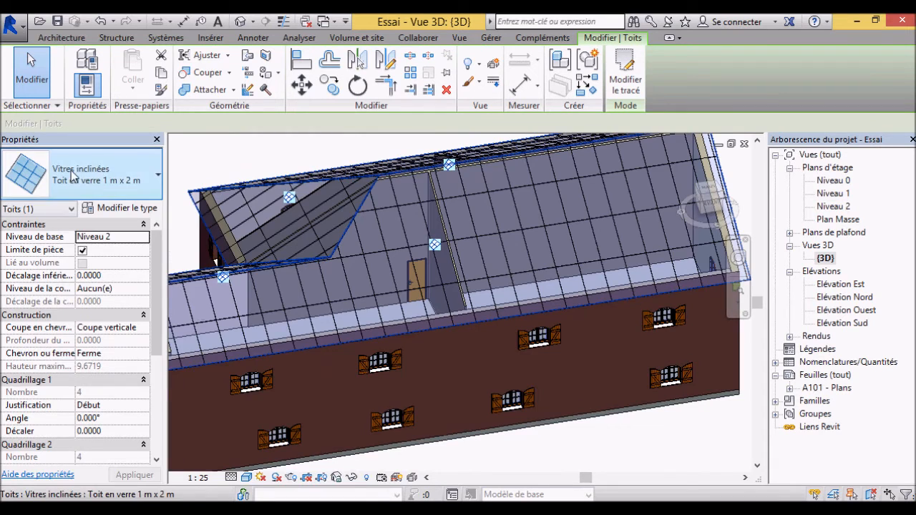
- Return the roof to the basic type Toit - 200 mm
click(86, 179)
click(78, 217)
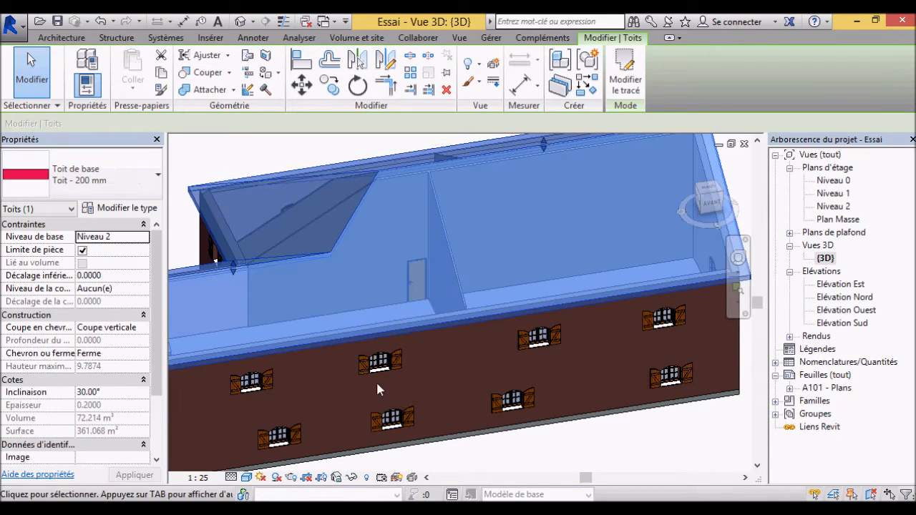
click(620, 440)
shift+middle_drag(700, 455, 610, 413)
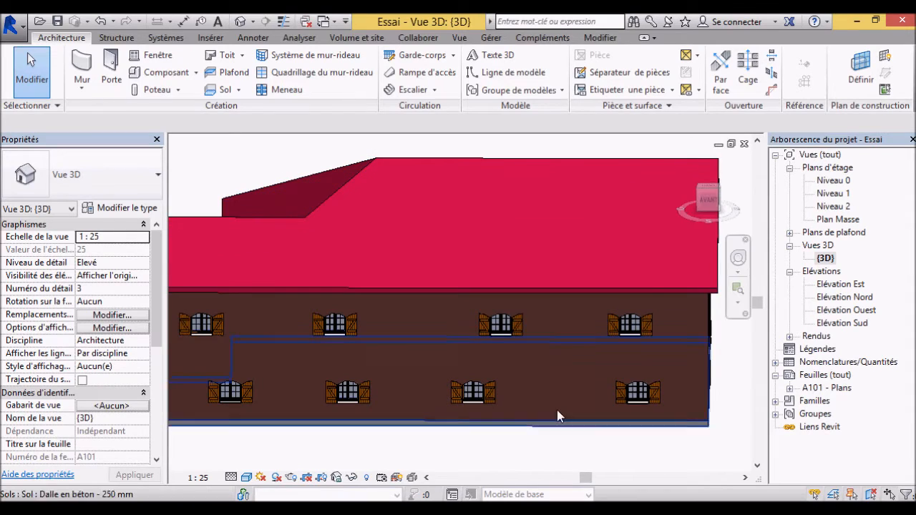
- In the Niveau 0 plan, set the south wall's easternmost window 3 m from the neighbouring window
double_click(832, 181)
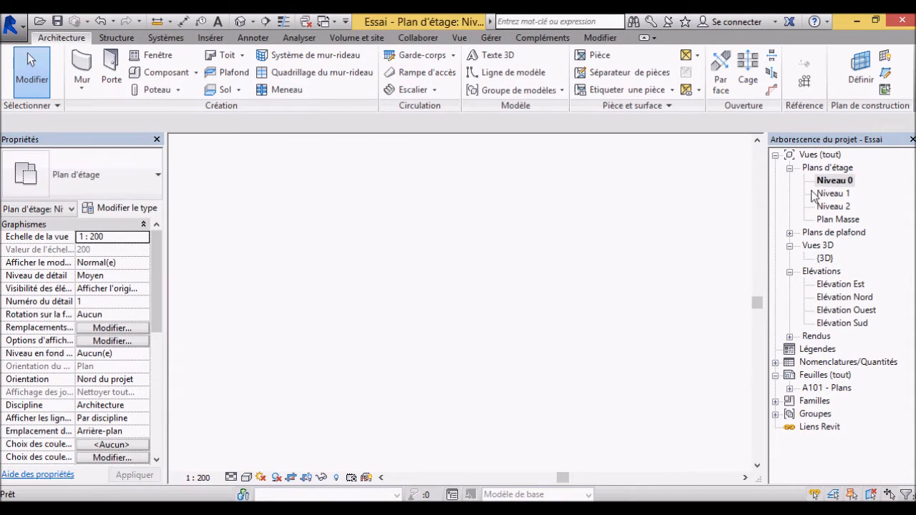
scroll(552, 396, down, 3)
scroll(548, 397, up, 4)
scroll(559, 399, down, 4)
scroll(558, 398, up, 1)
click(625, 380)
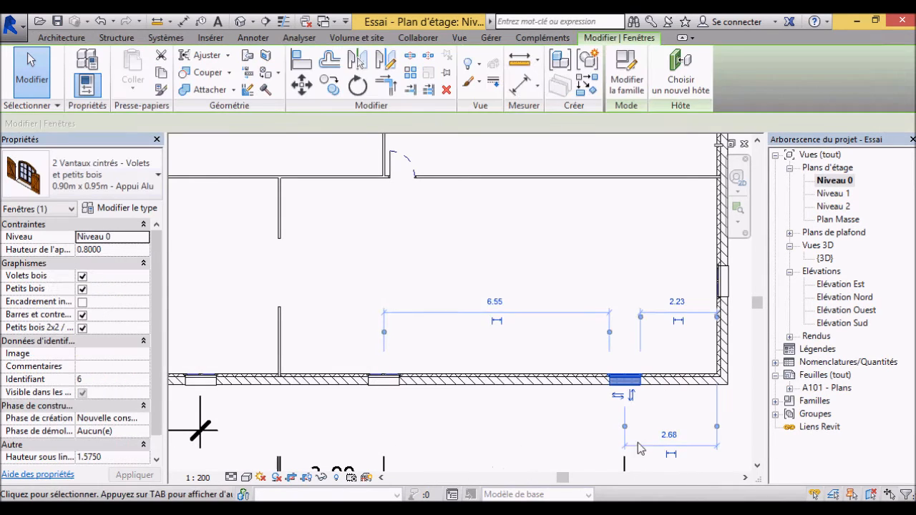
click(497, 302)
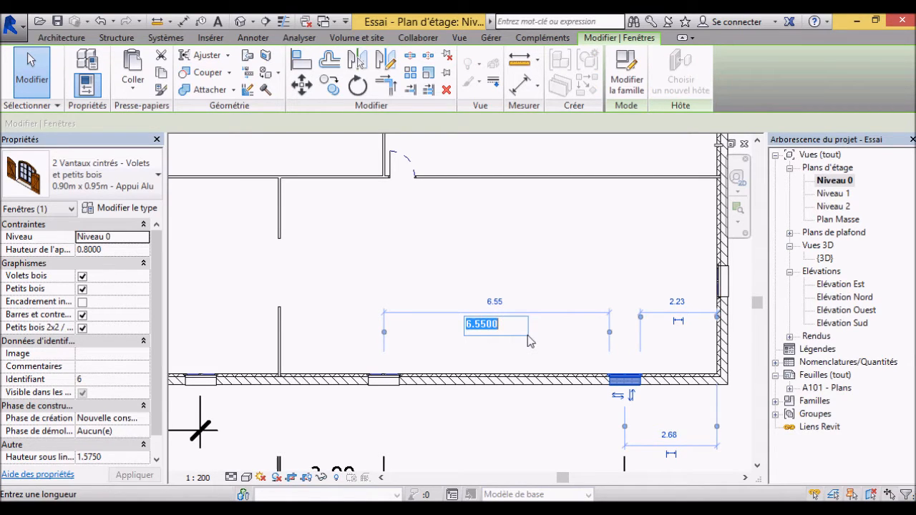
text(3)
key(Return)
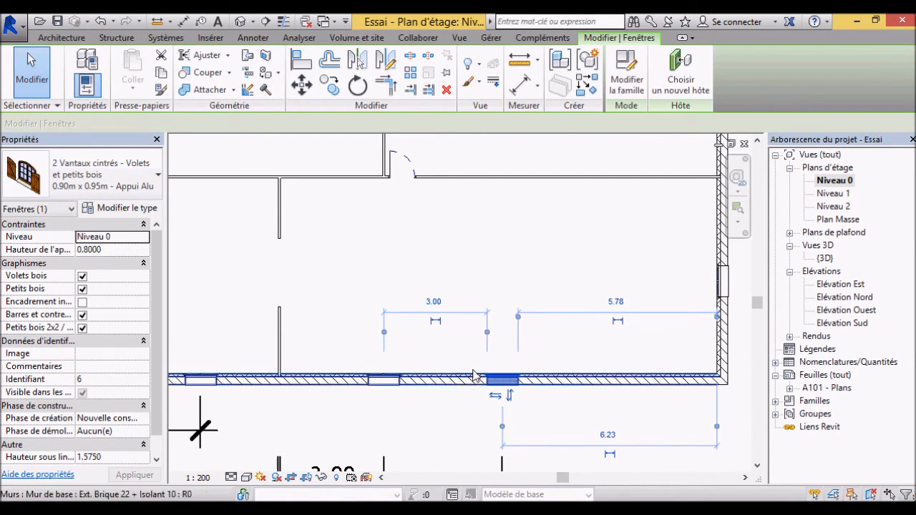
- Set the south wall's second window from the east corner 2 m from the partition to its west
click(379, 380)
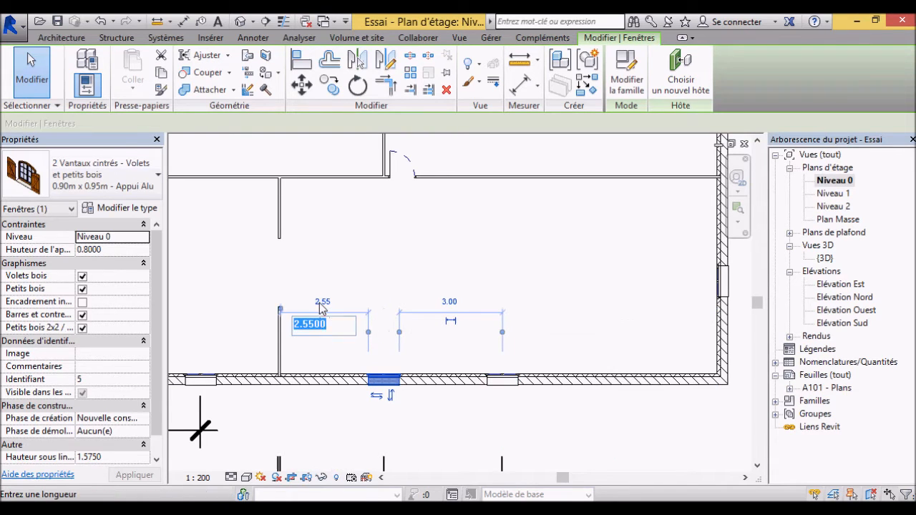
click(322, 302)
text(2)
key(Return)
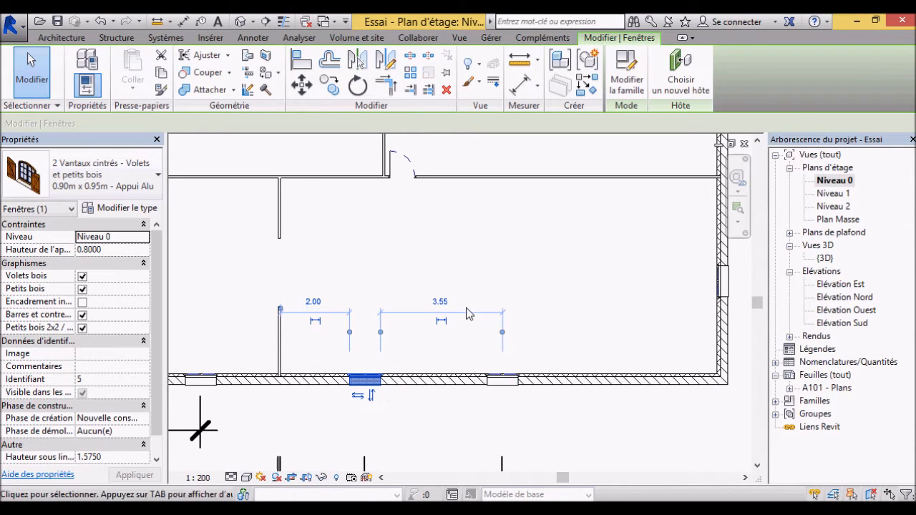
- Set the easternmost south window's distance to the moved window to 3 m
click(439, 302)
click(509, 381)
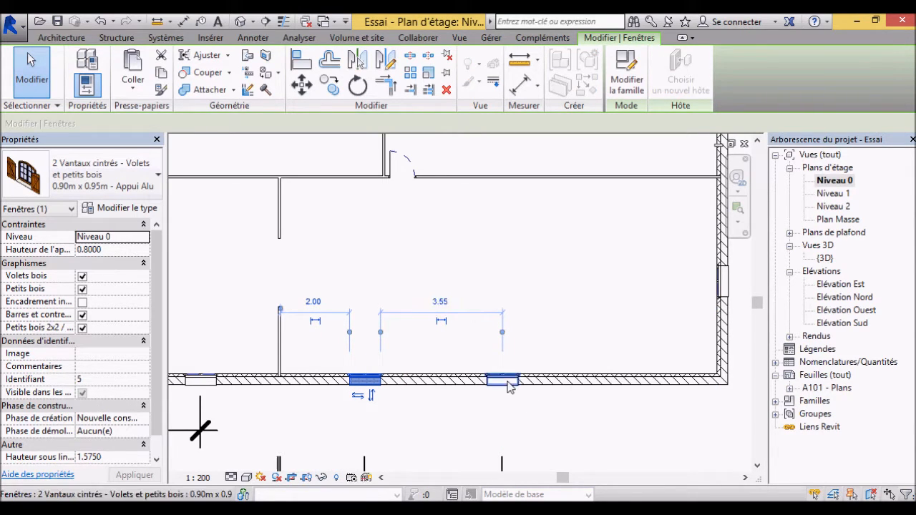
click(508, 382)
click(426, 302)
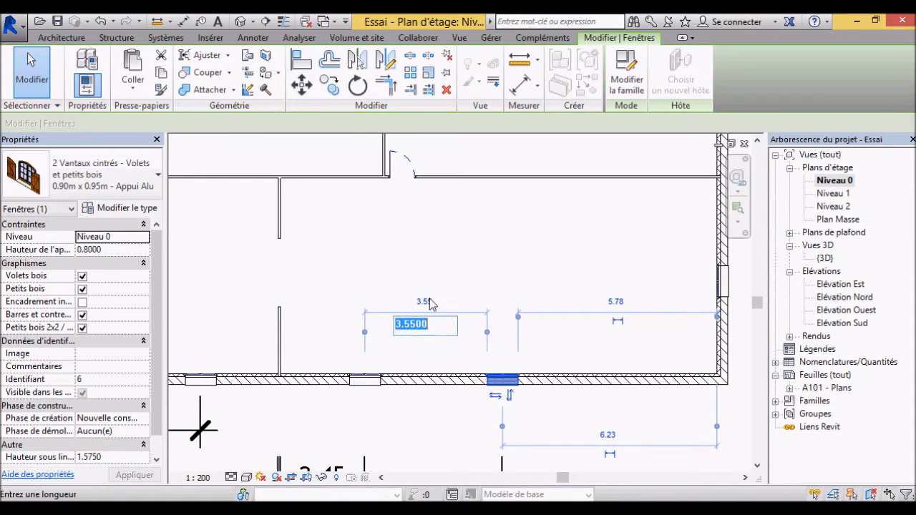
text(3)
key(Return)
click(702, 409)
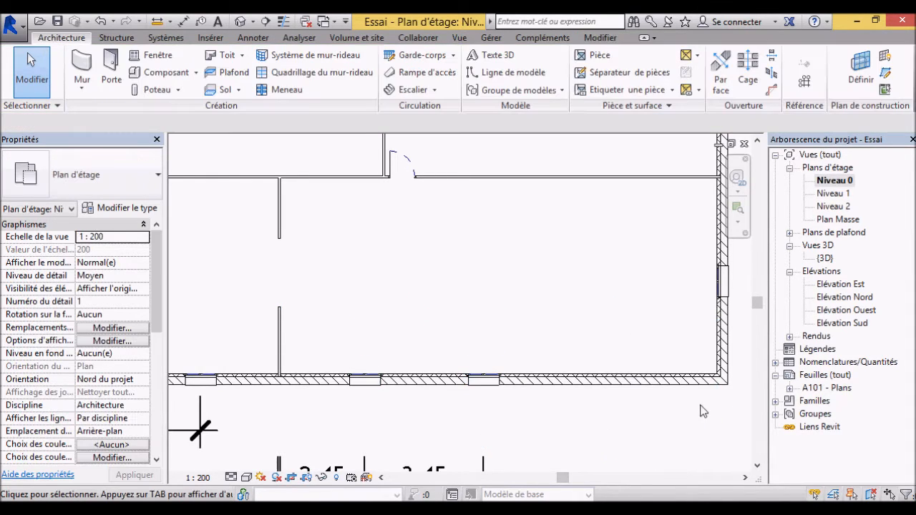
- Draw a Simple panneau curtain wall about 3.8 m long and 3 m high inside the south wall, near the east corner
scroll(739, 394, up, 2)
scroll(735, 388, up, 1)
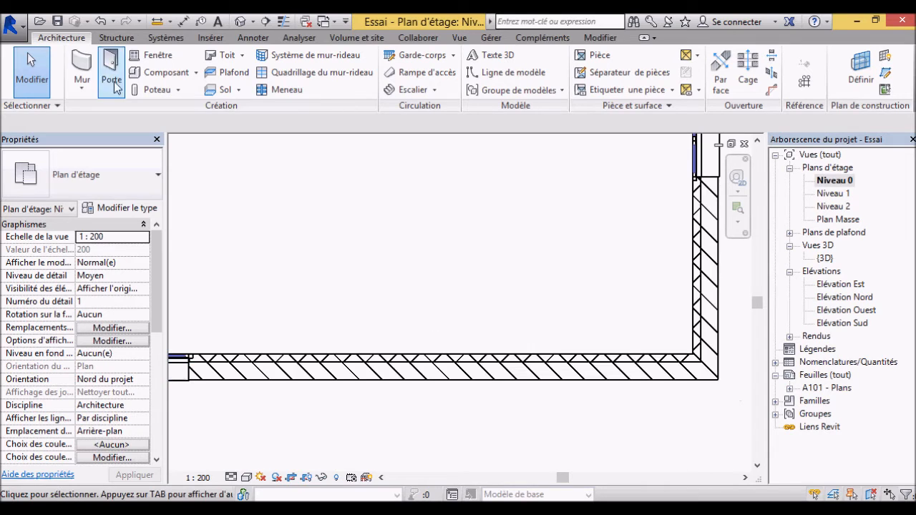
click(81, 68)
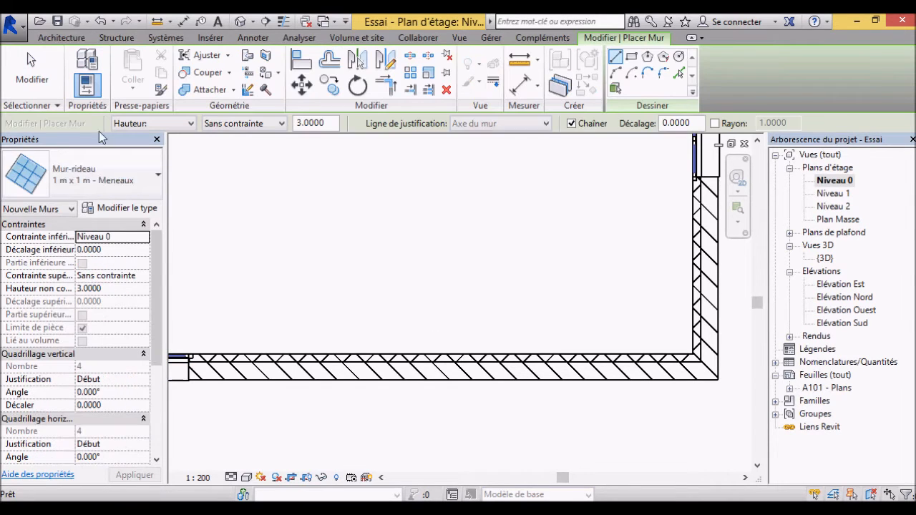
click(96, 171)
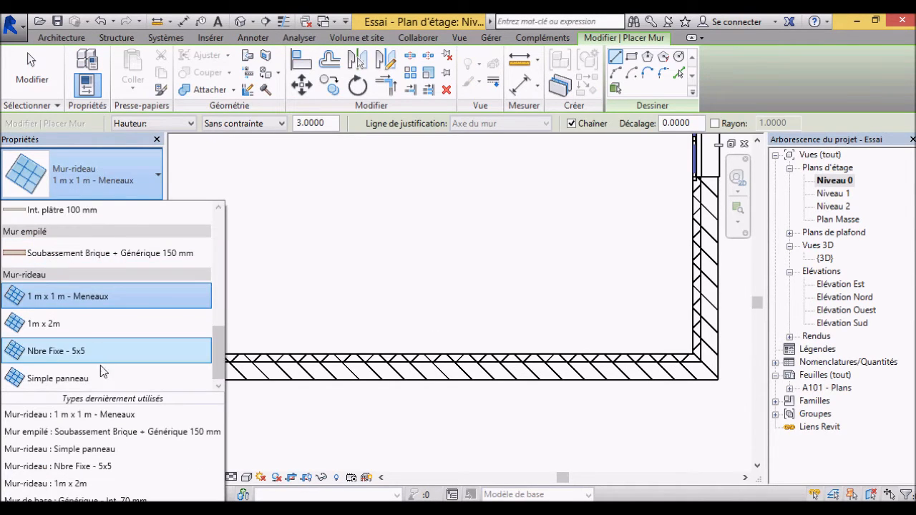
click(102, 379)
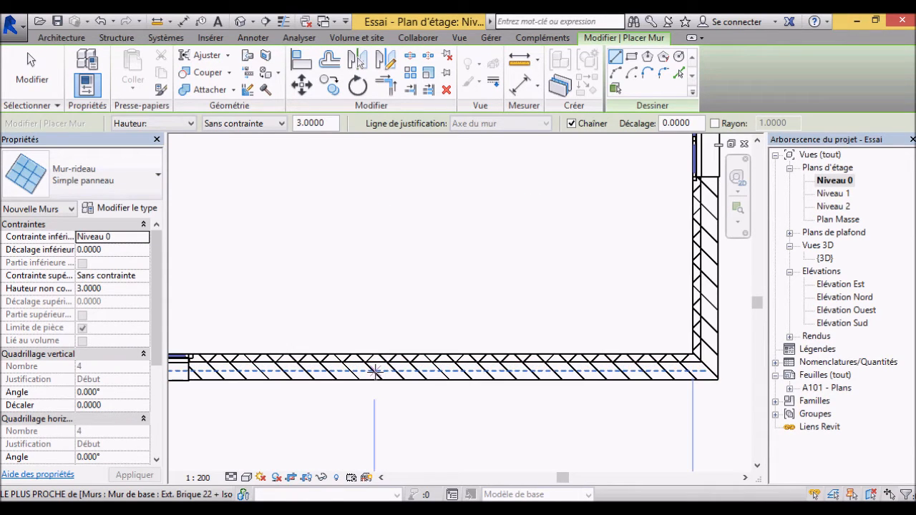
scroll(375, 376, down, 3)
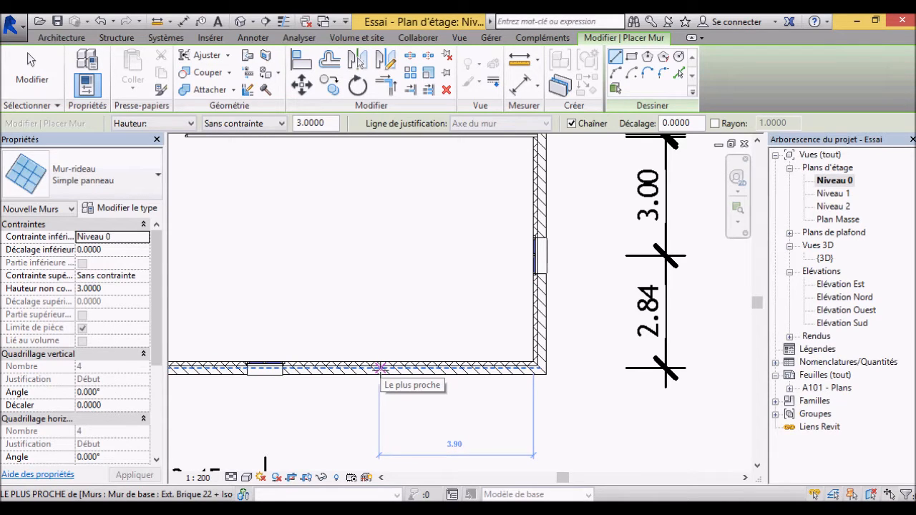
click(376, 367)
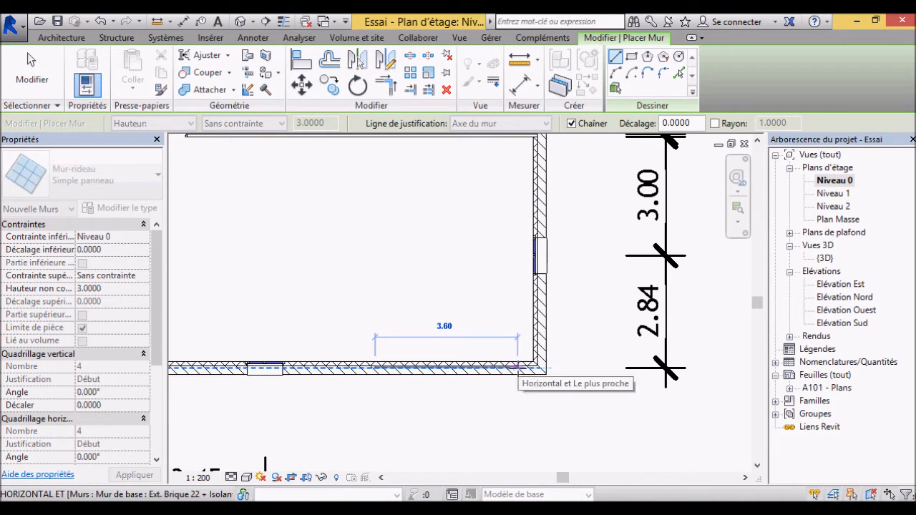
click(500, 420)
scroll(466, 430, up, 3)
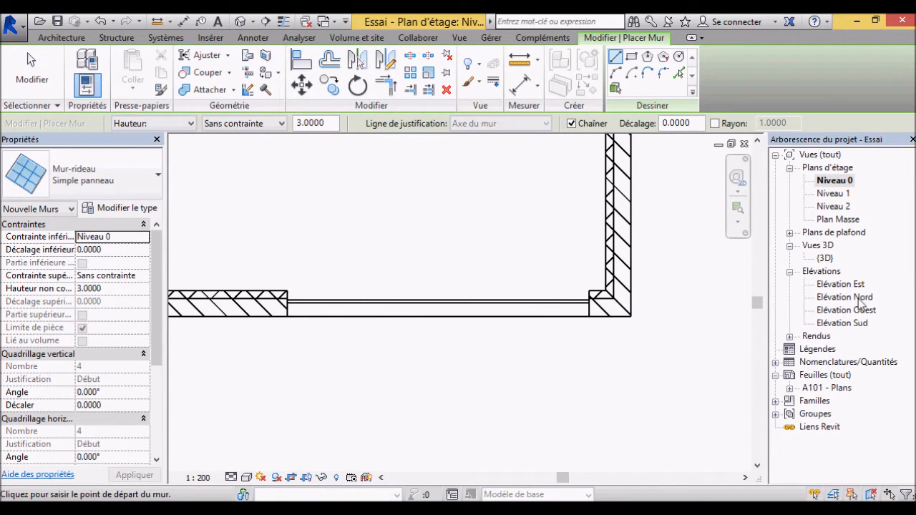
- In the 3D view, set the unconnected height of the embedded Simple panneau curtain wall to 2.5 m
click(820, 259)
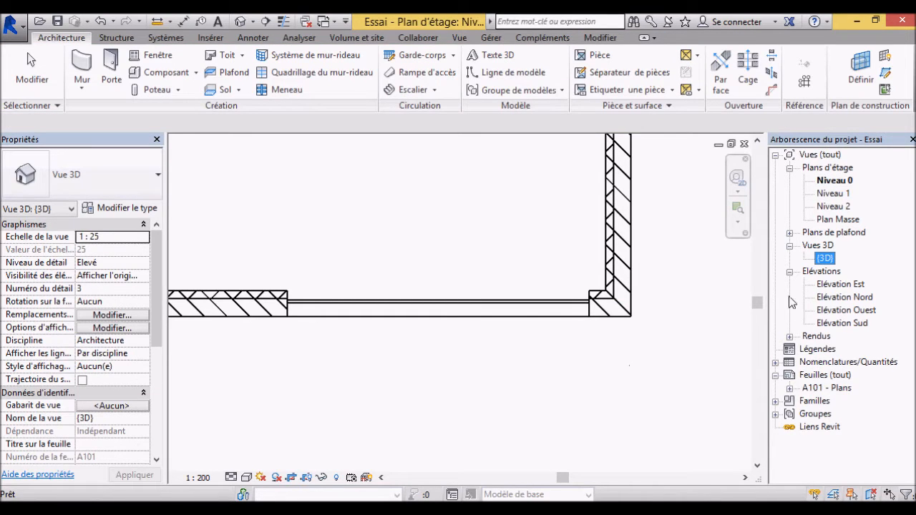
double_click(825, 259)
shift+middle_drag(684, 450, 656, 392)
scroll(655, 393, up, 6)
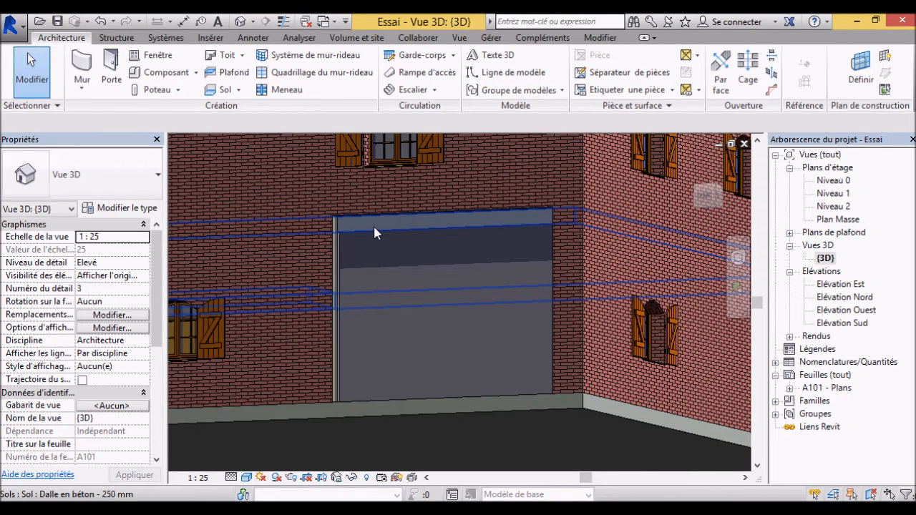
click(338, 380)
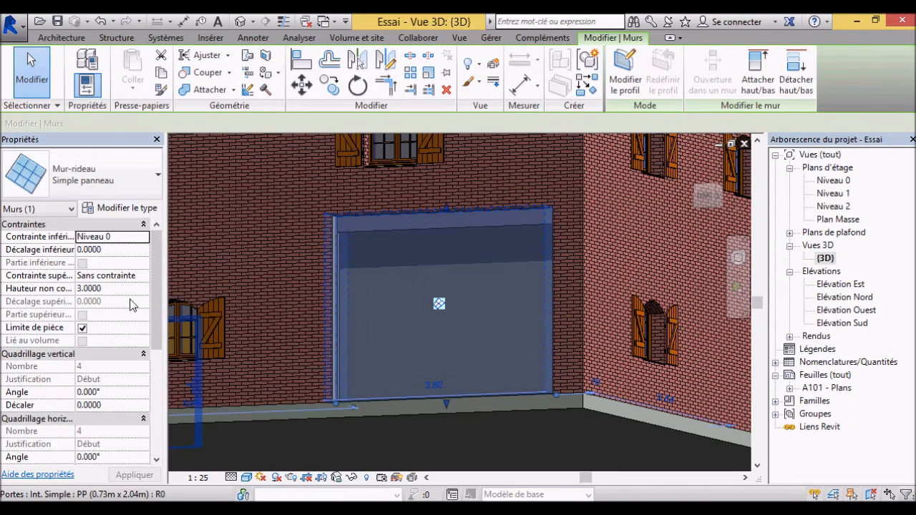
click(107, 289)
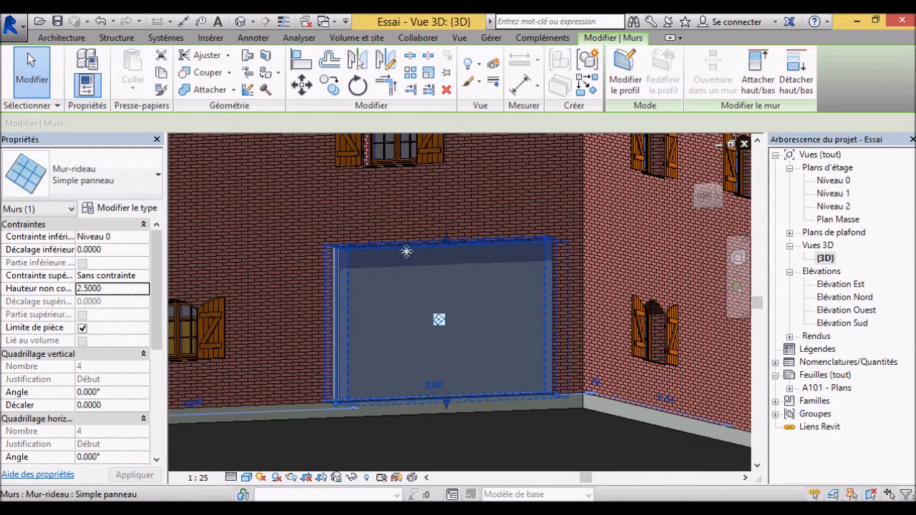
shift+middle_drag(505, 364, 618, 440)
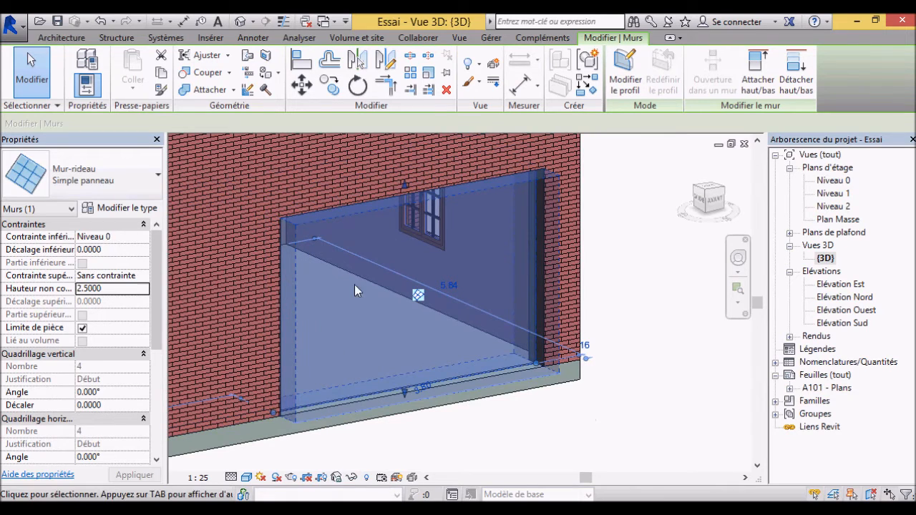
- Add full curtain grid lines to the embedded curtain wall: four horizontals spaced 0.50 m apart and one vertical 2.00 m from its left edge
click(34, 64)
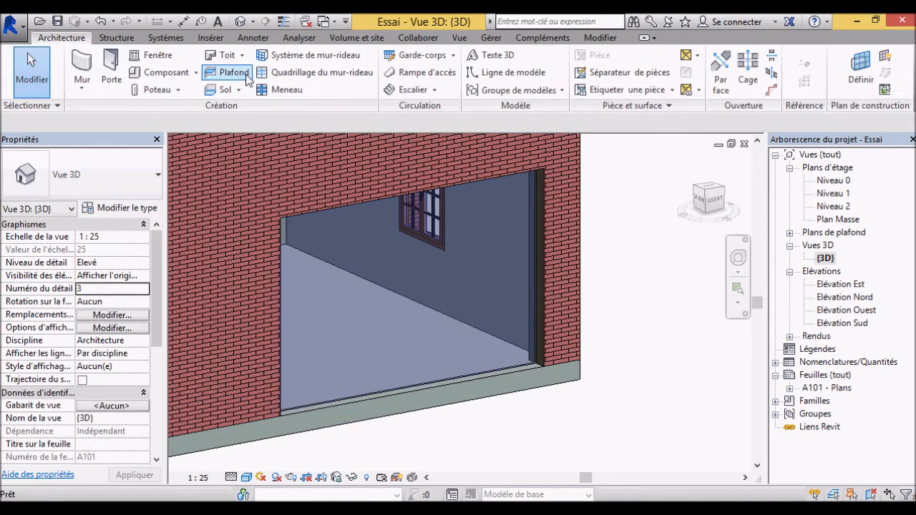
click(290, 68)
scroll(339, 282, up, 2)
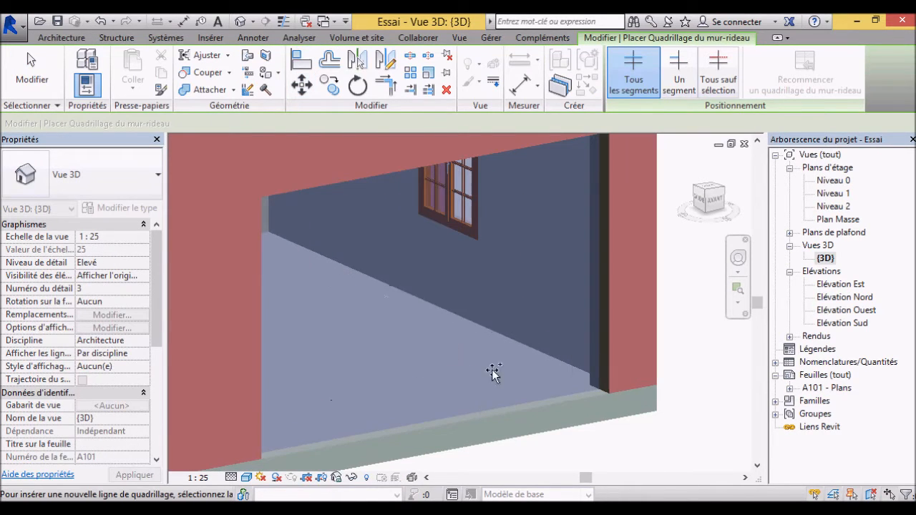
click(600, 336)
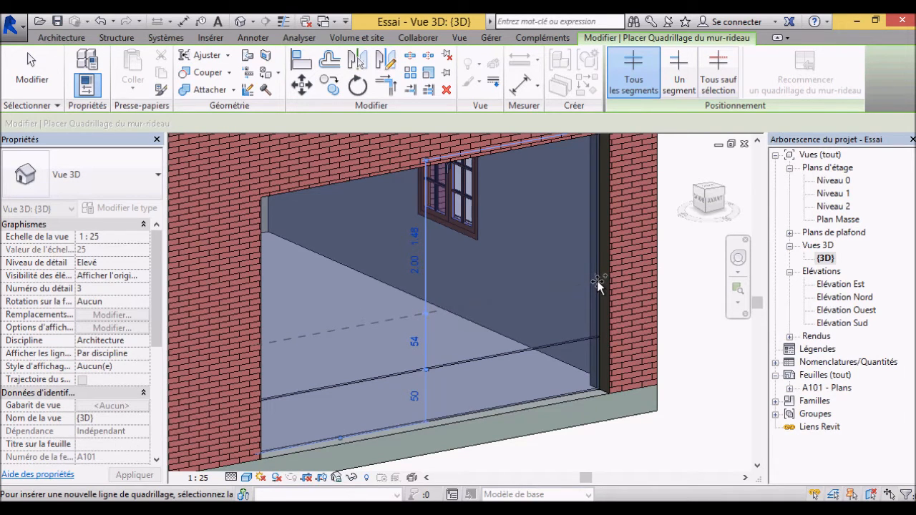
click(598, 283)
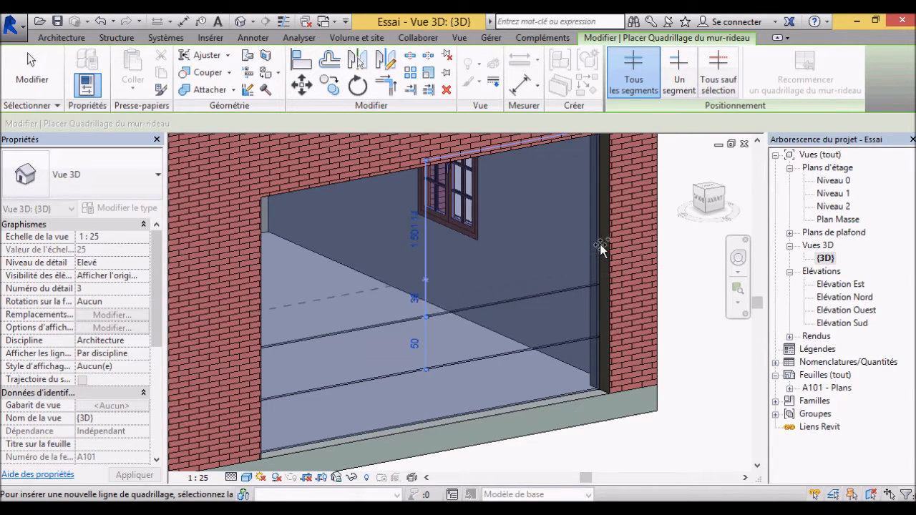
click(597, 240)
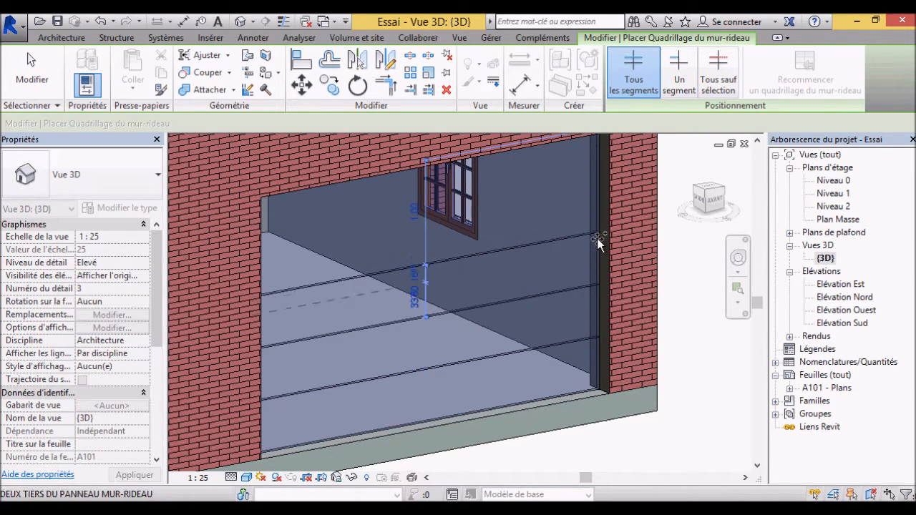
click(598, 189)
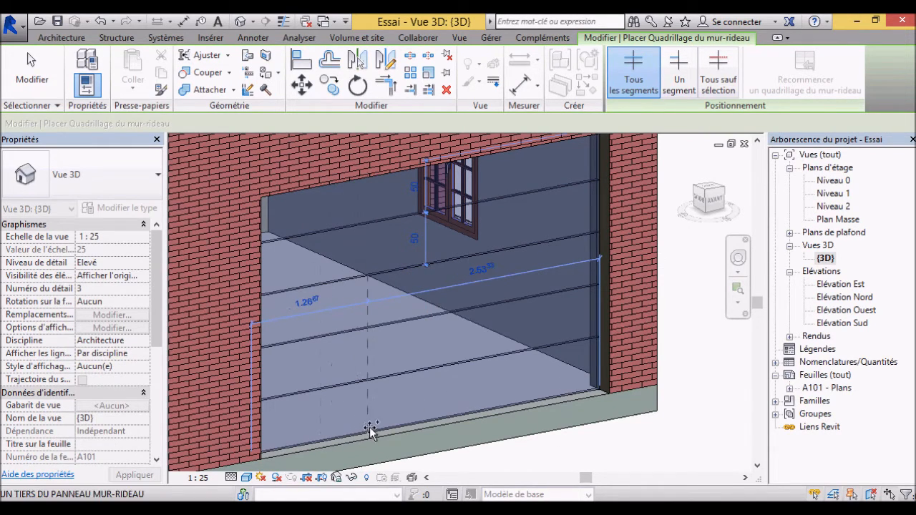
click(435, 416)
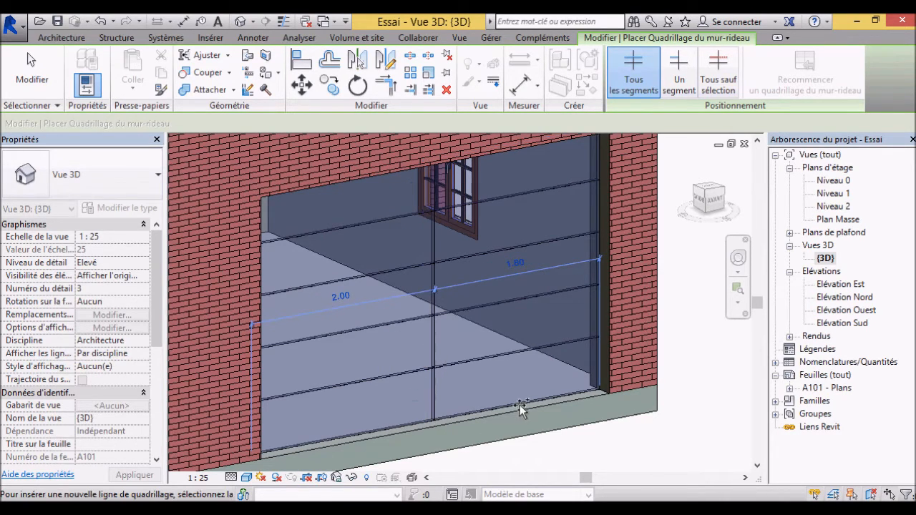
- Add single-segment vertical grid lines in the bottom row, 1.00 m on each side of the full-height vertical line
shift+middle_drag(624, 458, 589, 434)
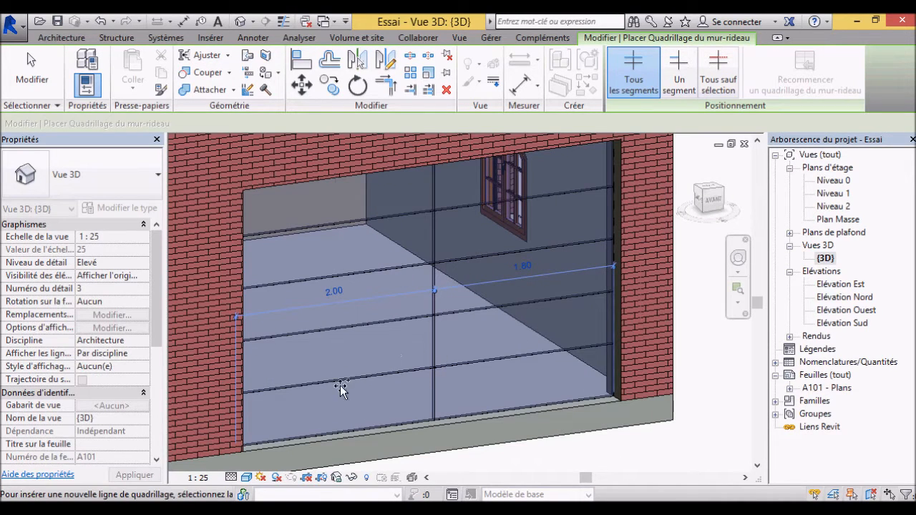
click(673, 70)
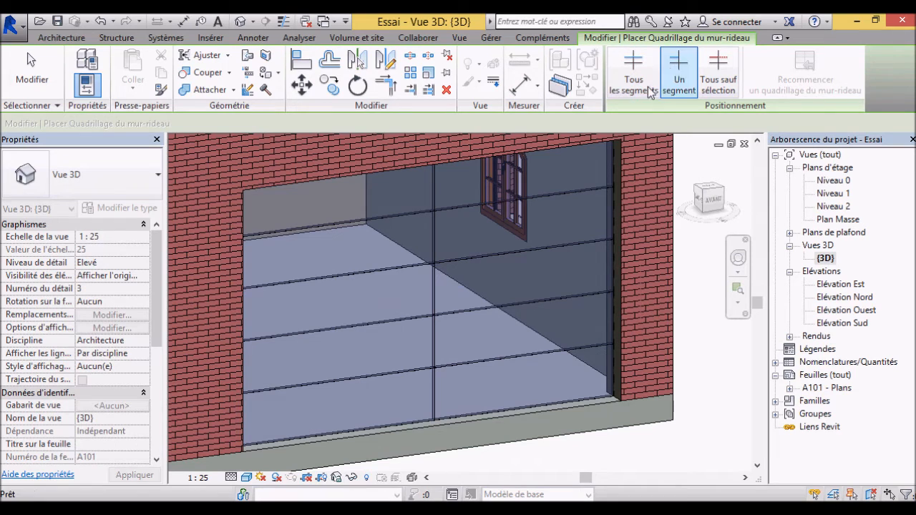
click(334, 432)
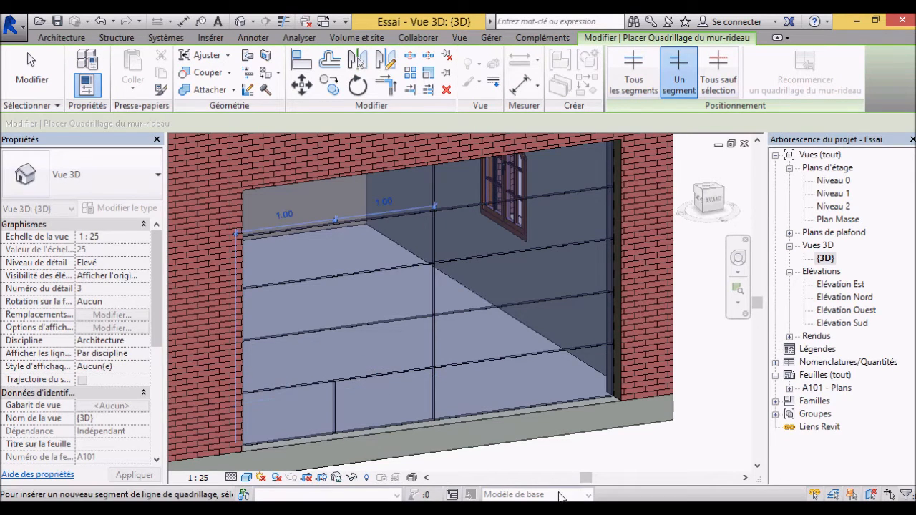
click(535, 404)
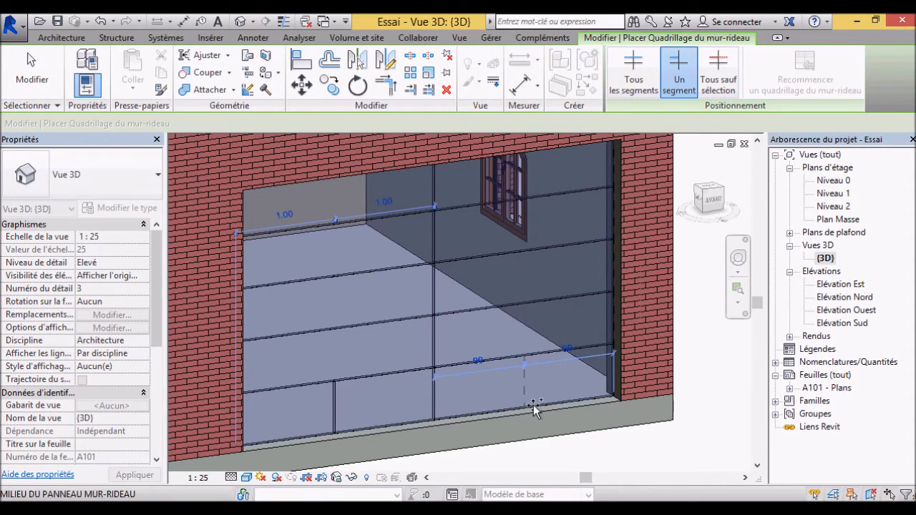
- Try to add single-segment vertical grid lines in the curtain wall's top row
shift+middle_drag(593, 460, 473, 364)
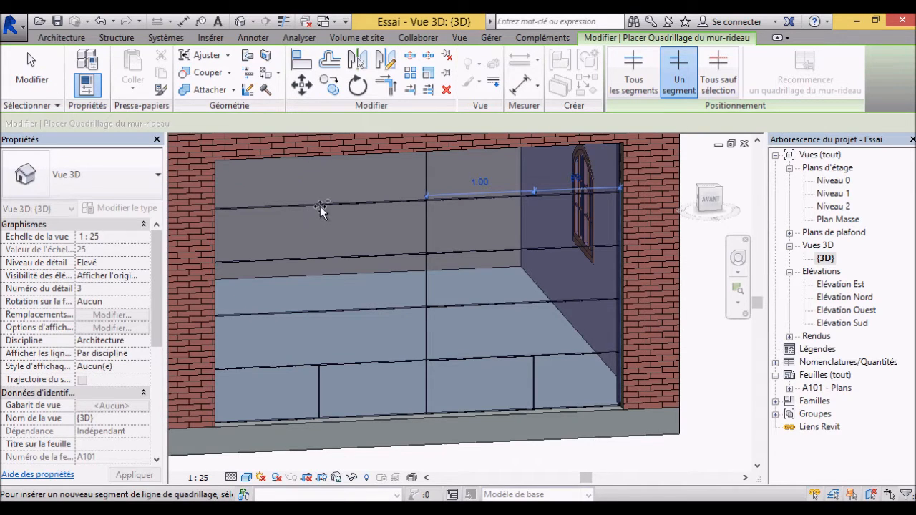
shift+middle_drag(356, 264, 320, 170)
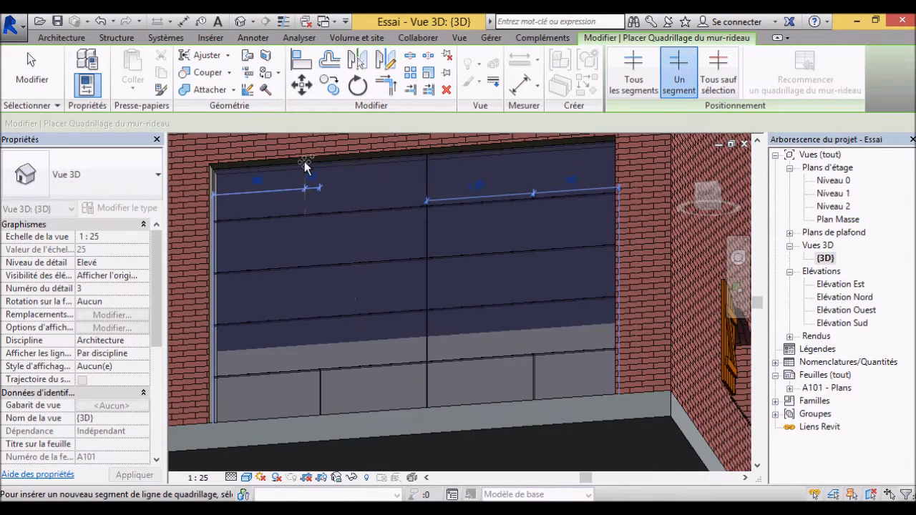
click(322, 167)
scroll(309, 165, up, 3)
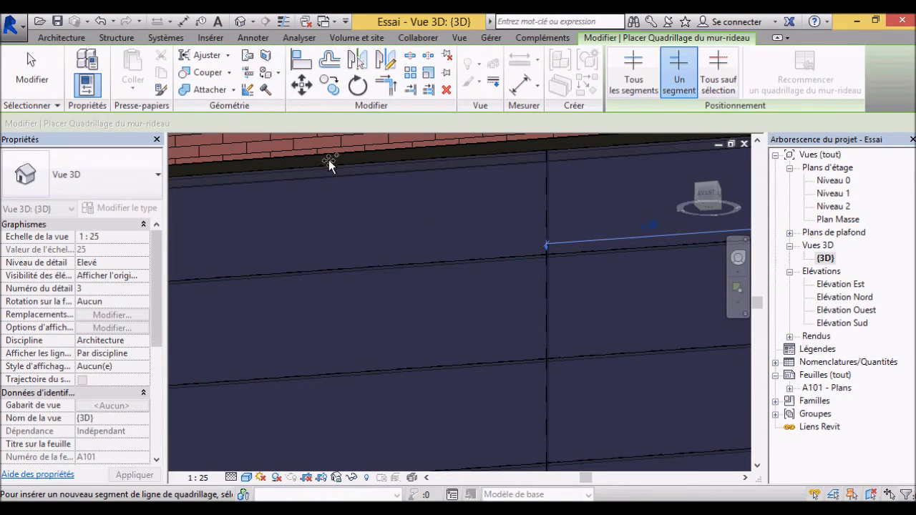
scroll(372, 215, down, 5)
scroll(363, 199, up, 4)
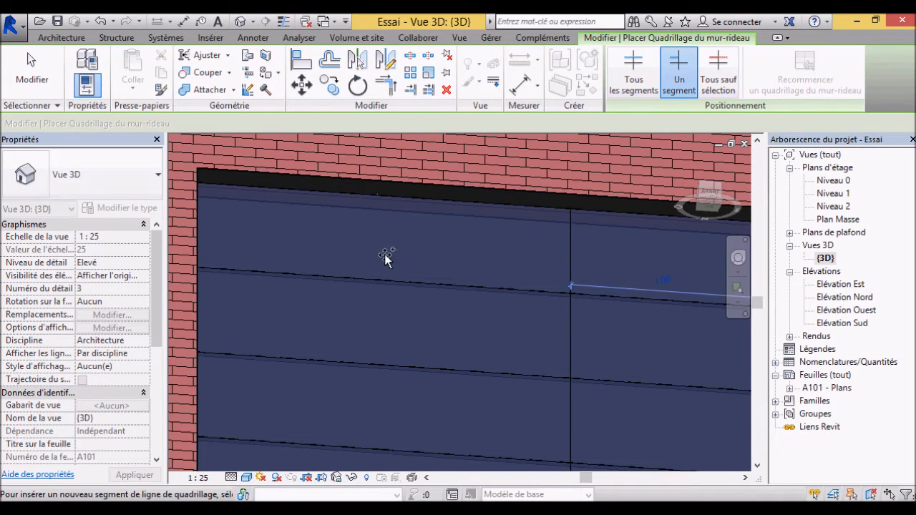
shift+middle_drag(449, 299, 408, 409)
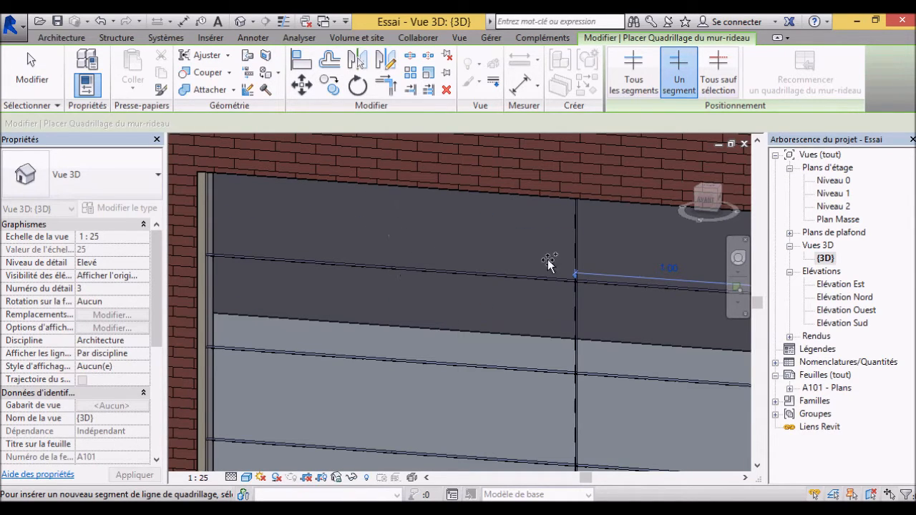
scroll(530, 344, down, 3)
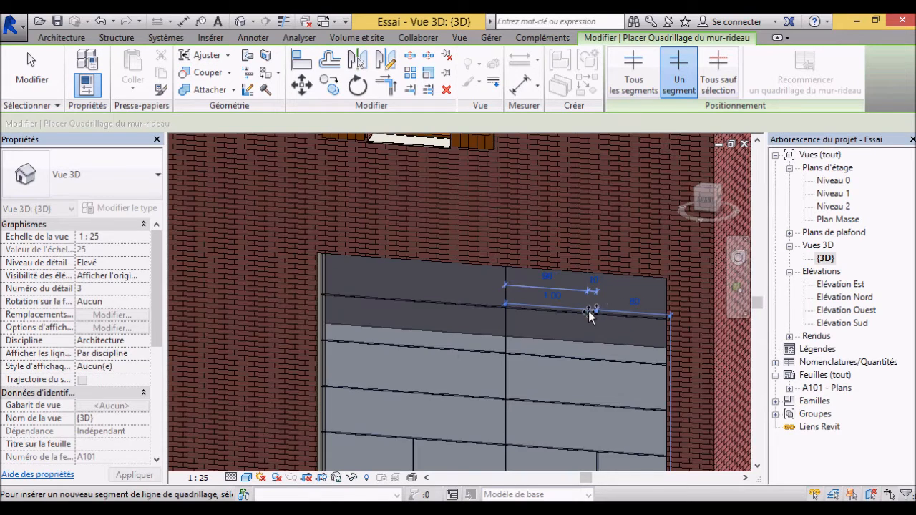
click(598, 315)
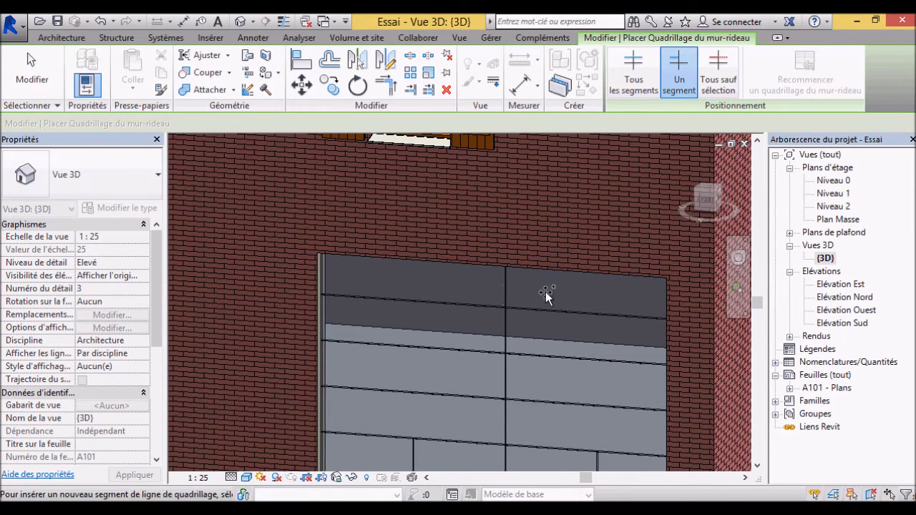
- Restart the curtain grid command and add single-segment verticals in the top row, 0.90 m on each side of the full-height vertical line
click(61, 37)
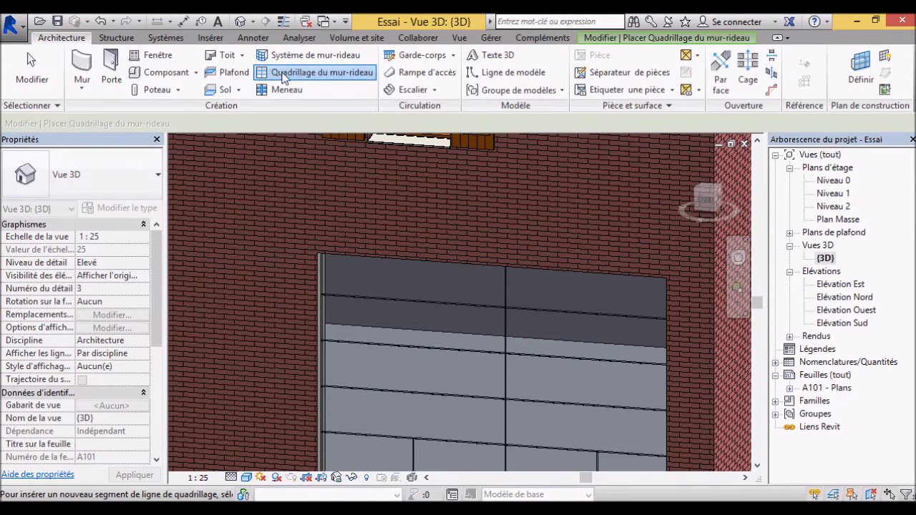
click(315, 72)
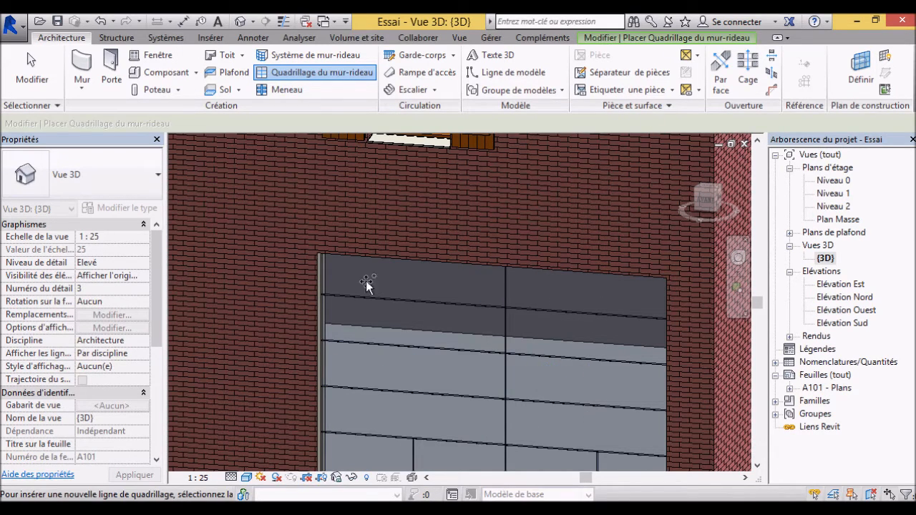
middle_drag(423, 325, 397, 285)
click(663, 40)
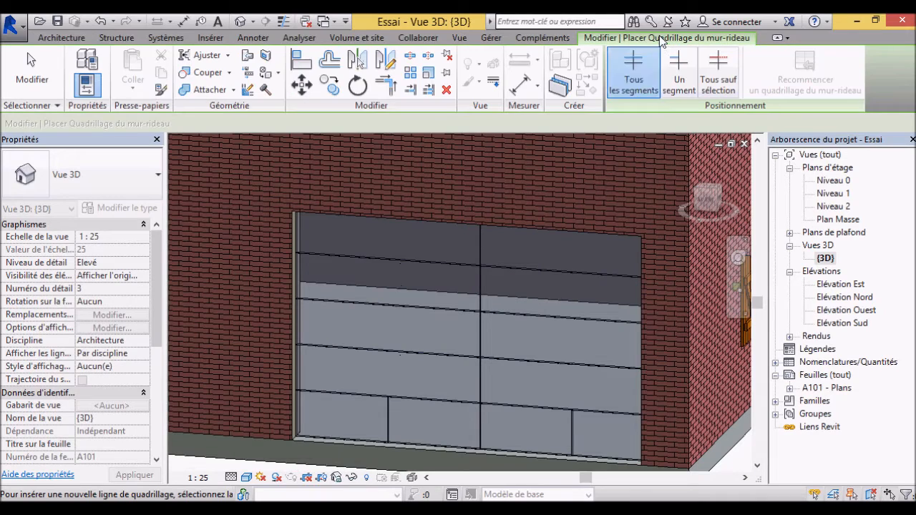
click(666, 83)
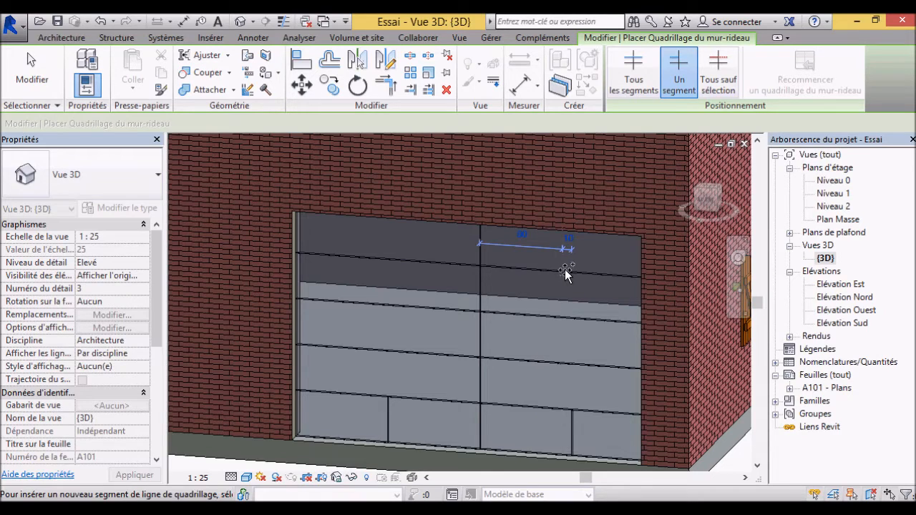
shift+middle_drag(566, 274, 509, 300)
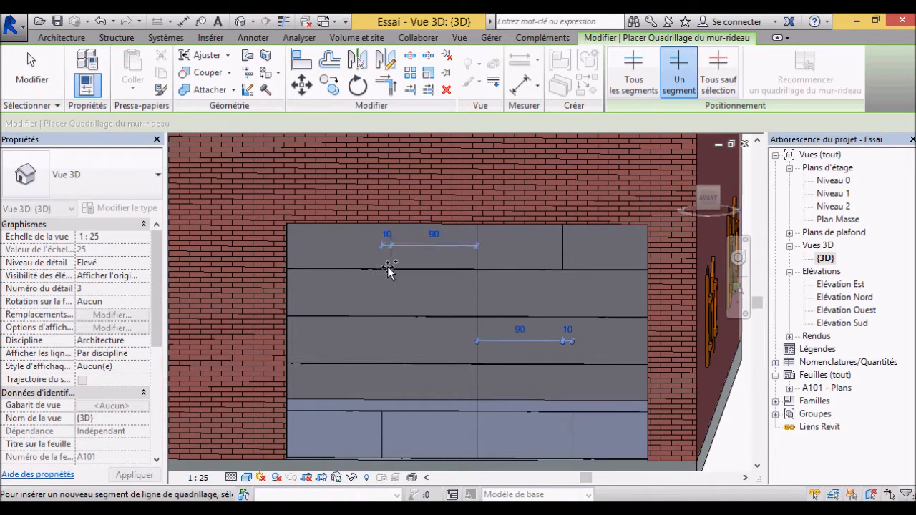
shift+middle_drag(389, 280, 414, 423)
scroll(390, 333, down, 3)
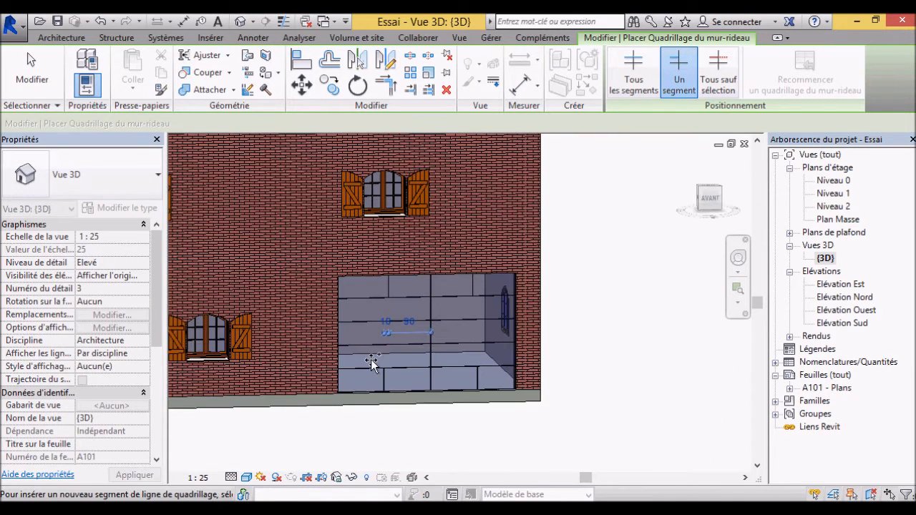
scroll(371, 359, up, 2)
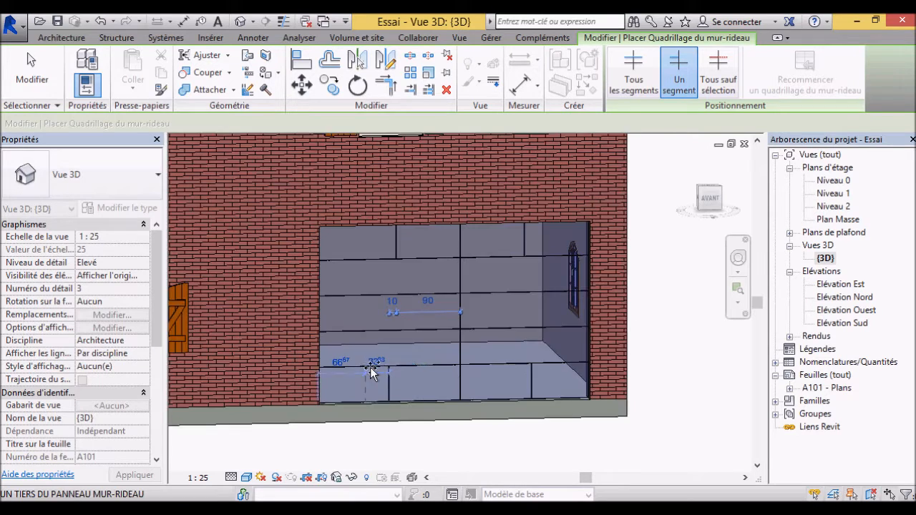
scroll(370, 370, up, 2)
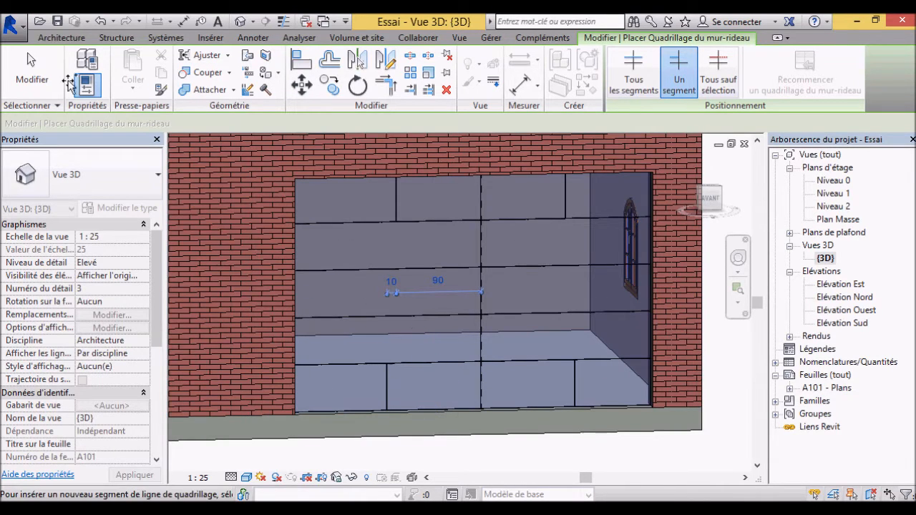
click(32, 71)
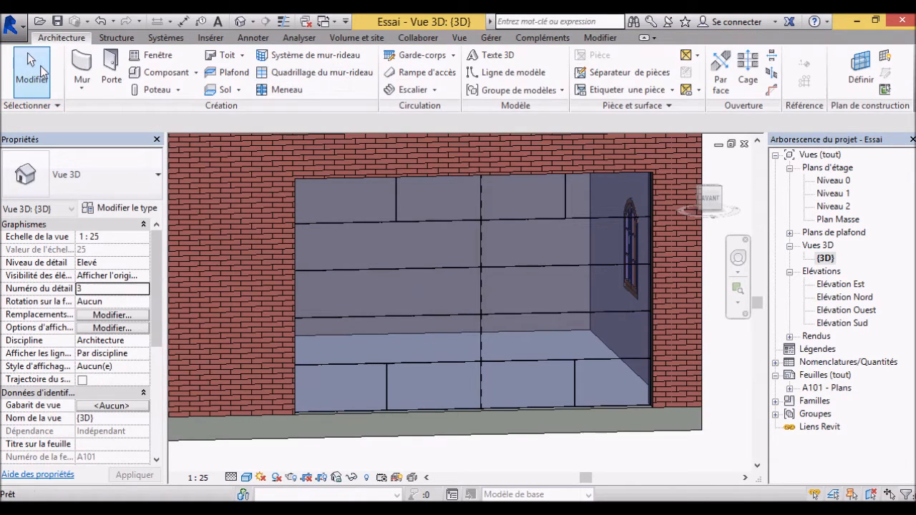
- Place a 150 x 25mm rectangular mullion along the full-height vertical grid line and undo it
click(286, 89)
click(482, 232)
shift+middle_drag(536, 296, 608, 332)
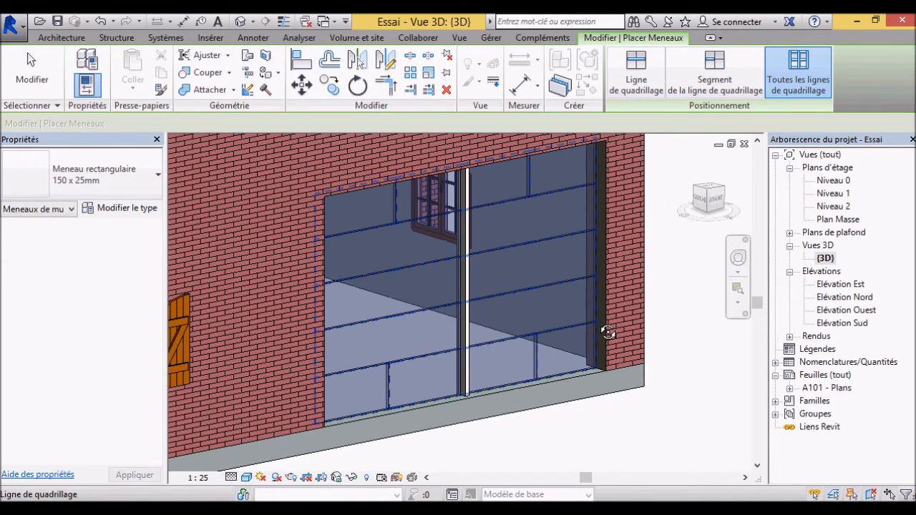
key(ctrl+z)
- Place 150 x 25mm rectangular mullions on all grid lines of the embedded curtain wall at once
click(789, 68)
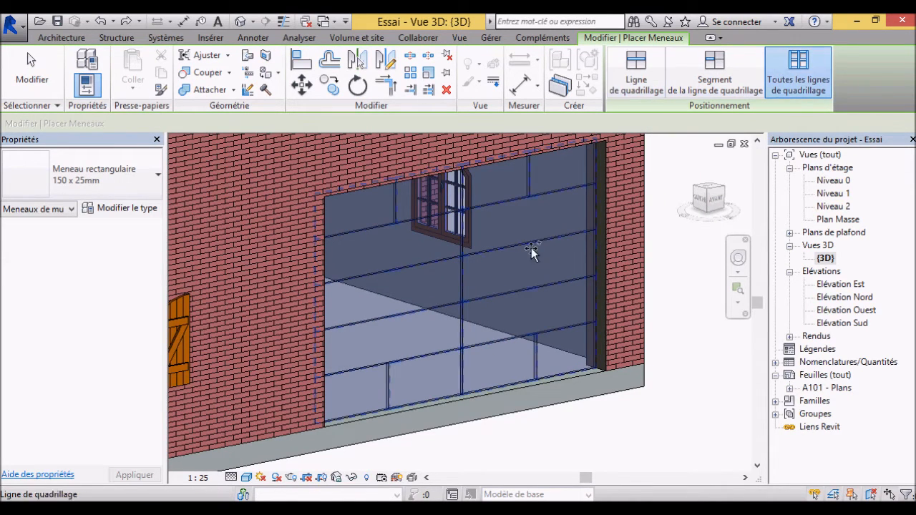
click(508, 247)
shift+middle_drag(569, 418, 519, 412)
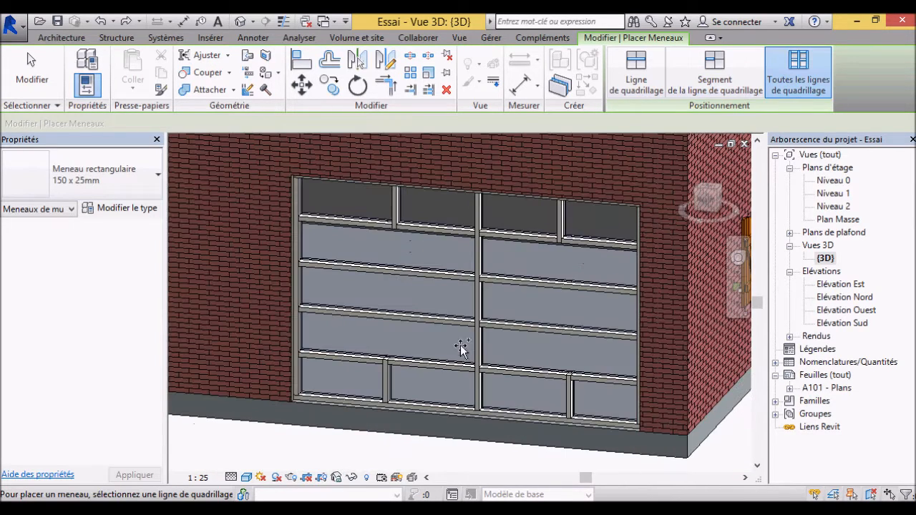
shift+middle_drag(462, 350, 428, 286)
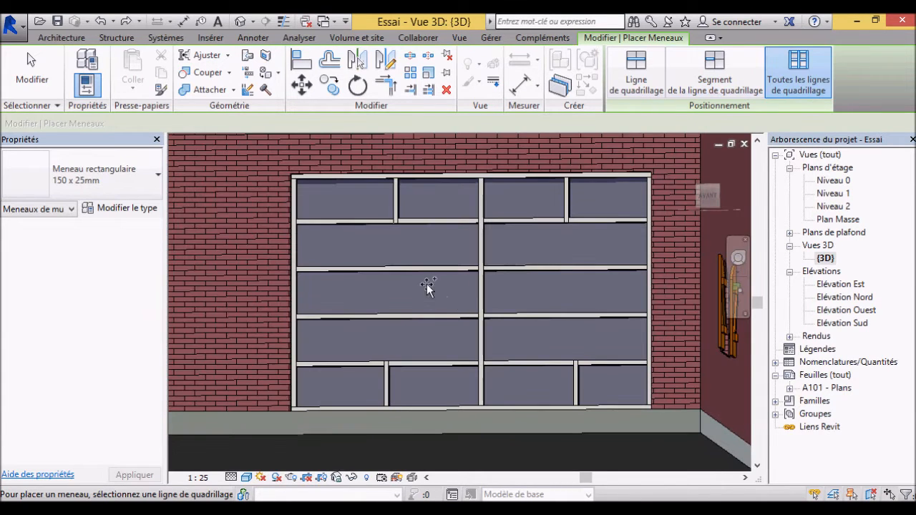
shift+middle_drag(483, 306, 398, 192)
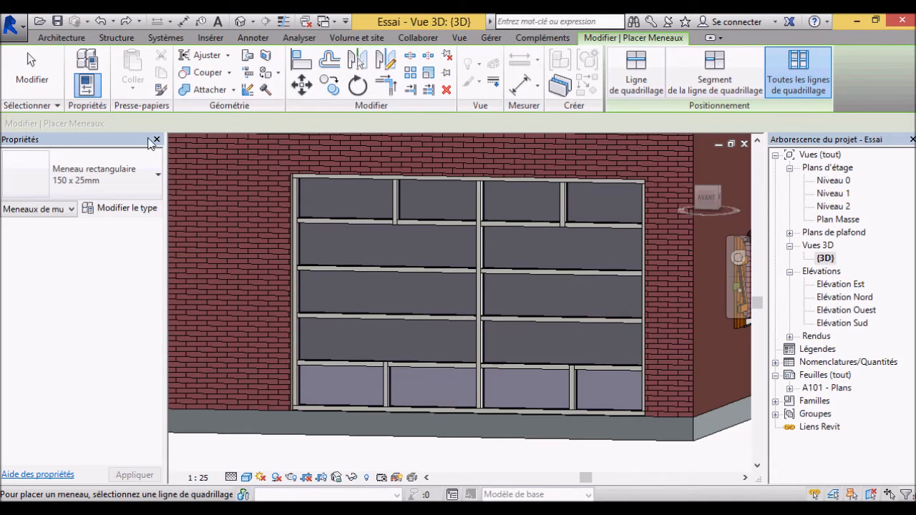
click(31, 72)
- Switch the lower join of the top row's short left mullion so the horizontal mullion runs continuously beneath it
click(399, 225)
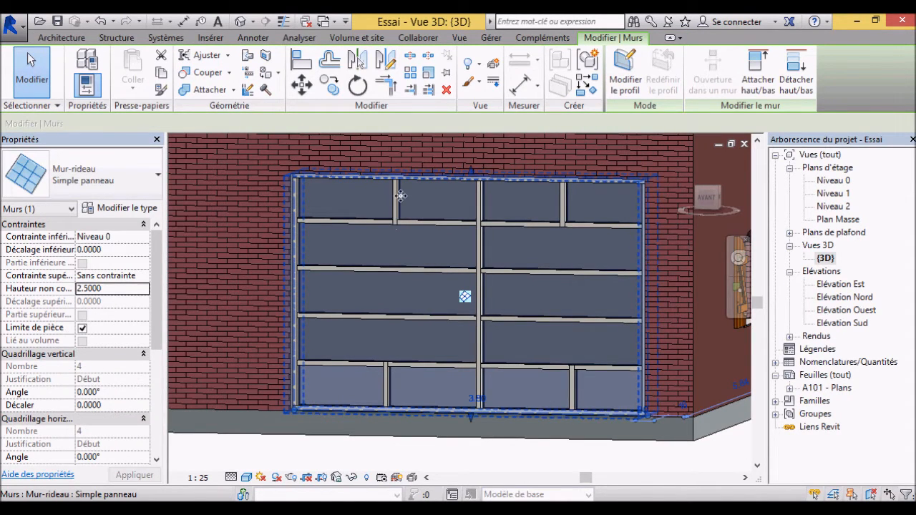
key(Escape)
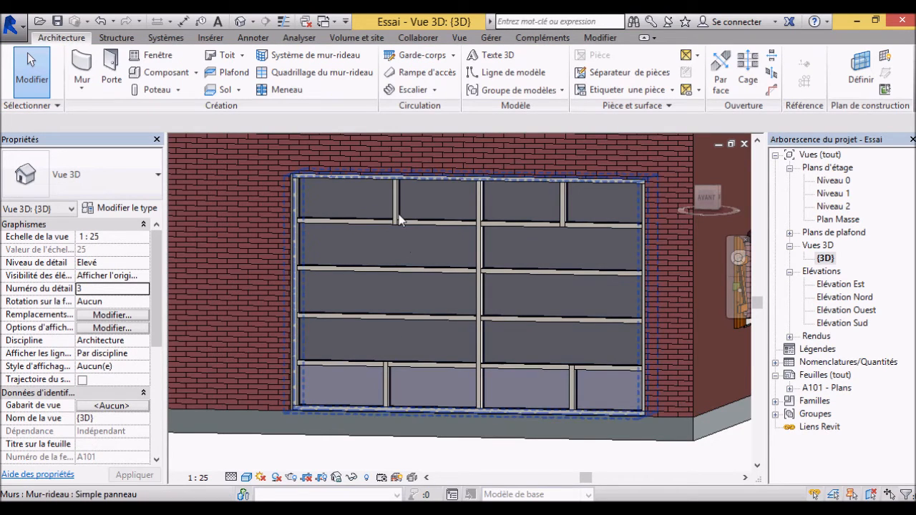
click(398, 225)
click(398, 224)
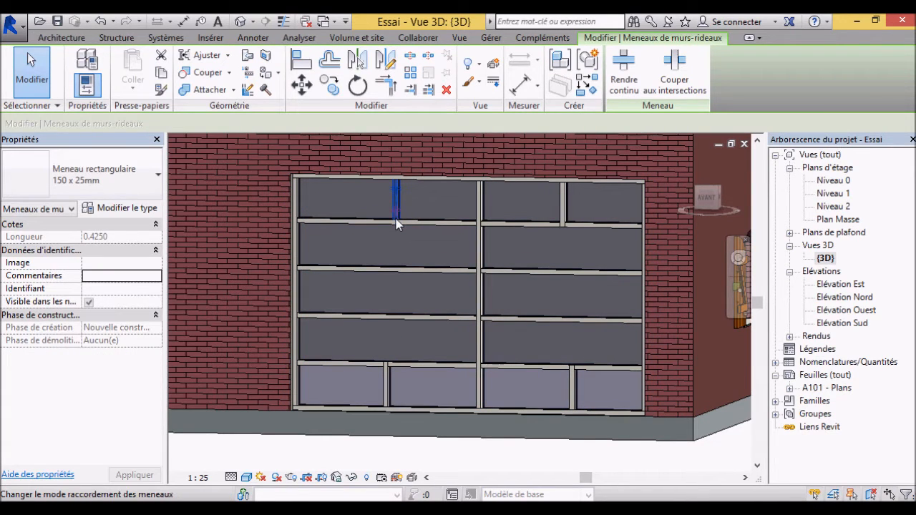
- Make the horizontal mullion beneath the top row continuous between the short left mullion and the full-height vertical mullion
scroll(373, 189, up, 6)
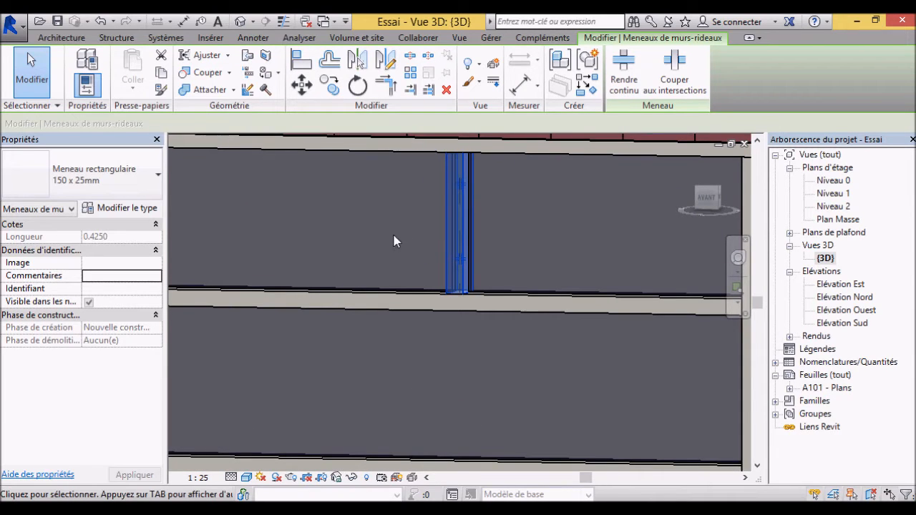
scroll(403, 243, down, 3)
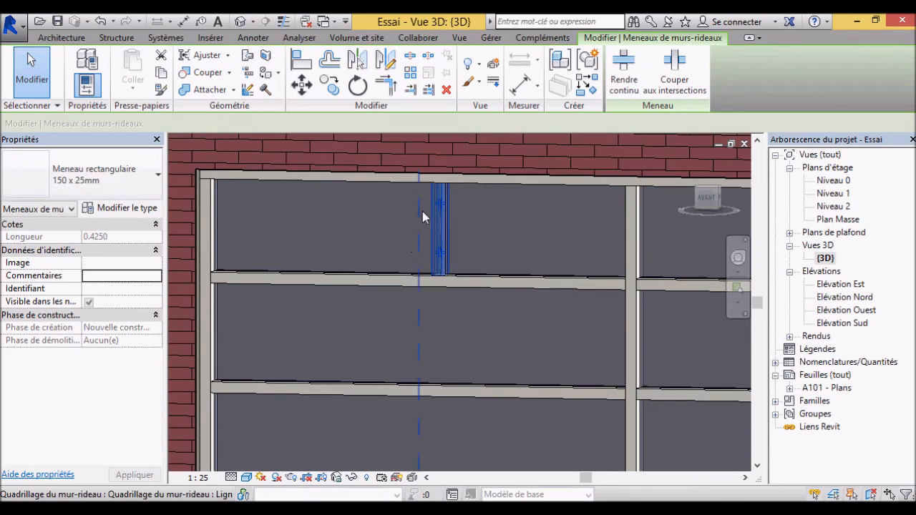
scroll(426, 201, up, 2)
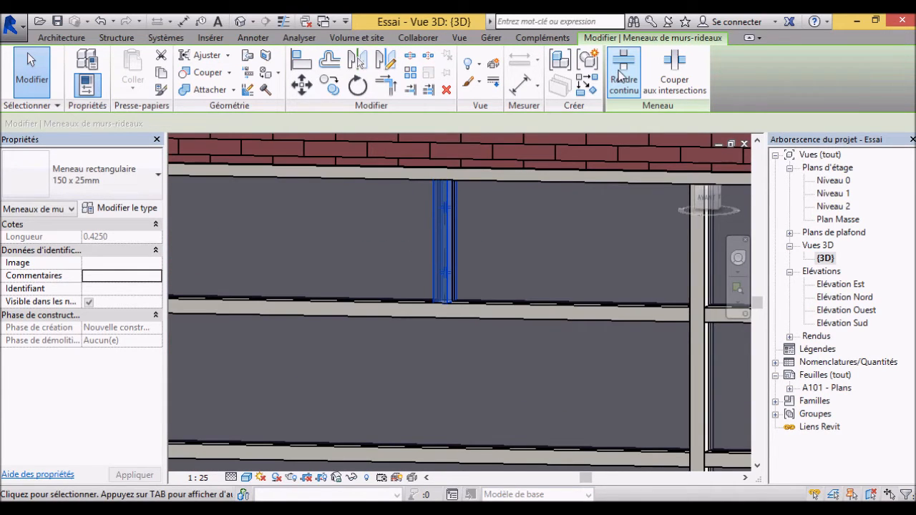
scroll(444, 296, down, 2)
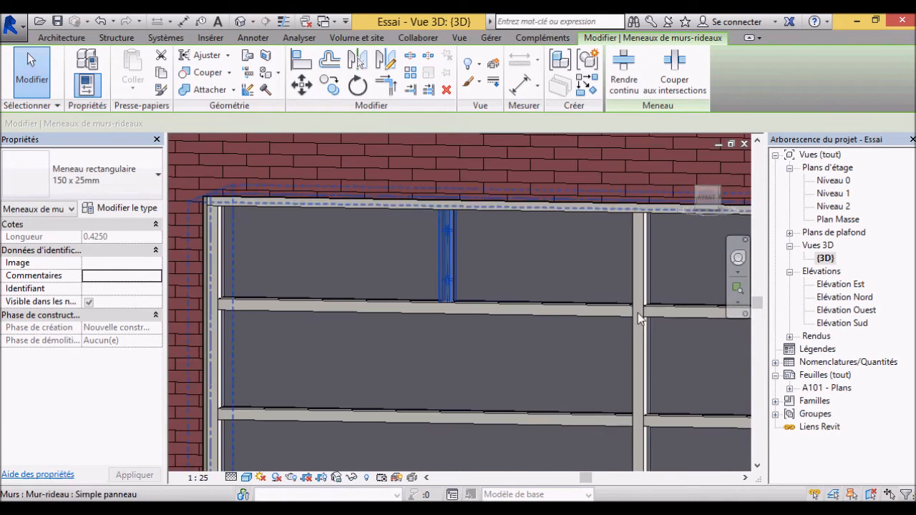
click(637, 333)
scroll(688, 340, up, 3)
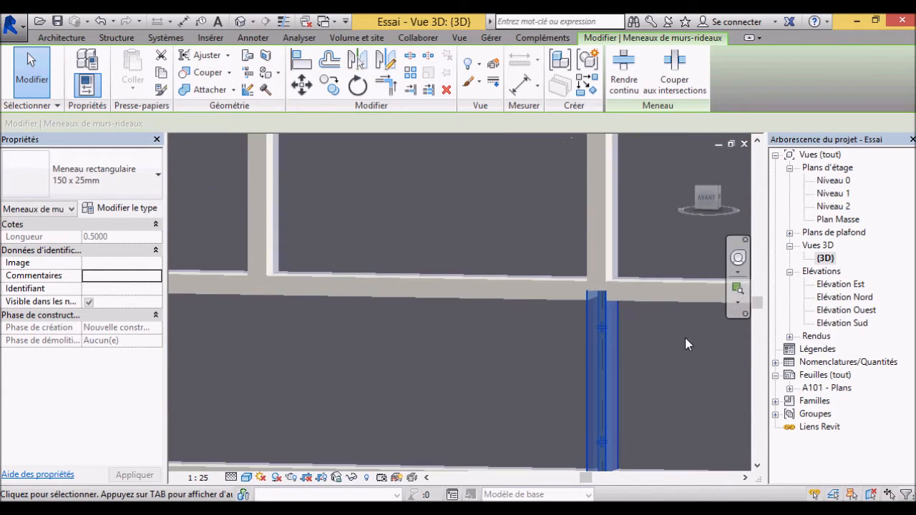
click(565, 287)
click(624, 68)
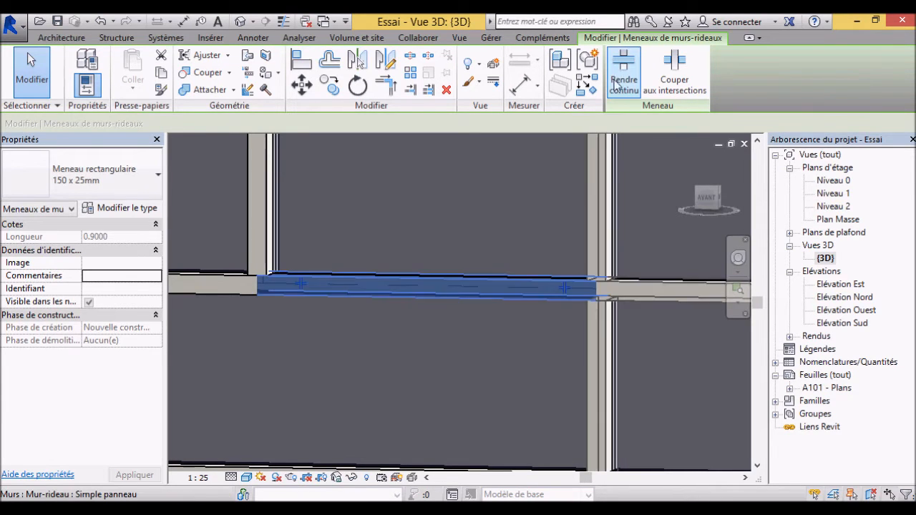
scroll(552, 345, down, 5)
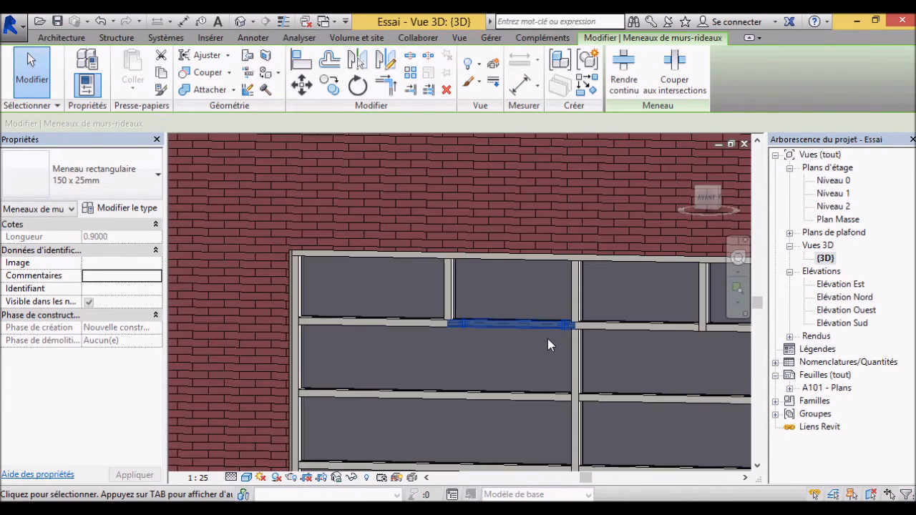
scroll(548, 339, down, 5)
click(716, 446)
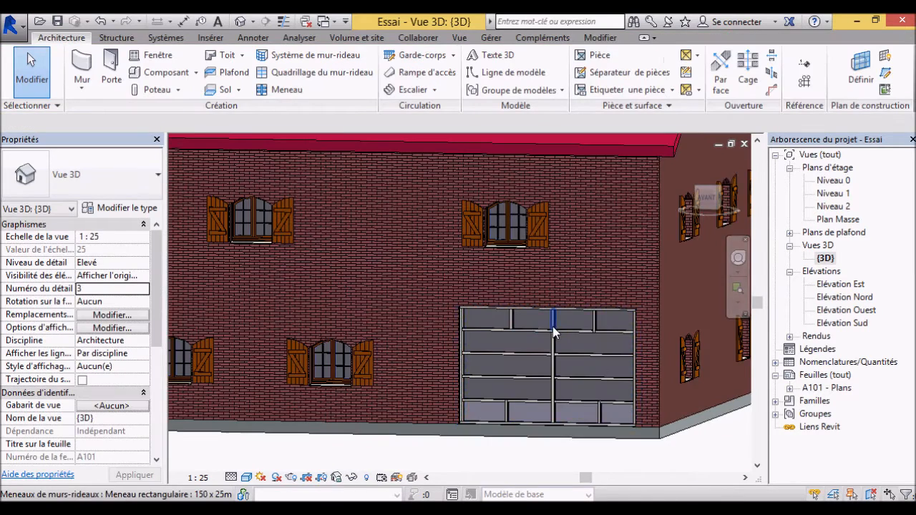
- Make the top row's lower horizontal mullion continuous between the full-height vertical and the short right mullion
scroll(552, 327, up, 5)
scroll(592, 346, down, 3)
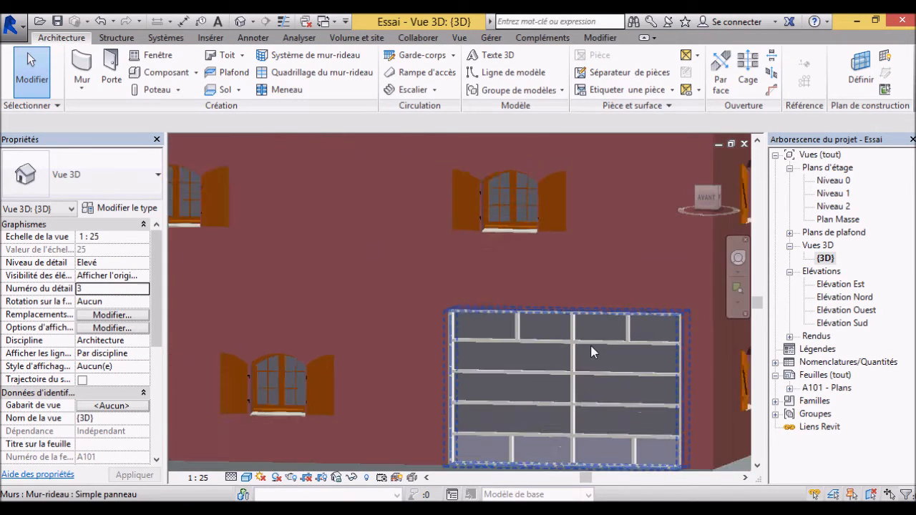
scroll(628, 358, up, 5)
scroll(628, 358, down, 2)
scroll(578, 323, up, 4)
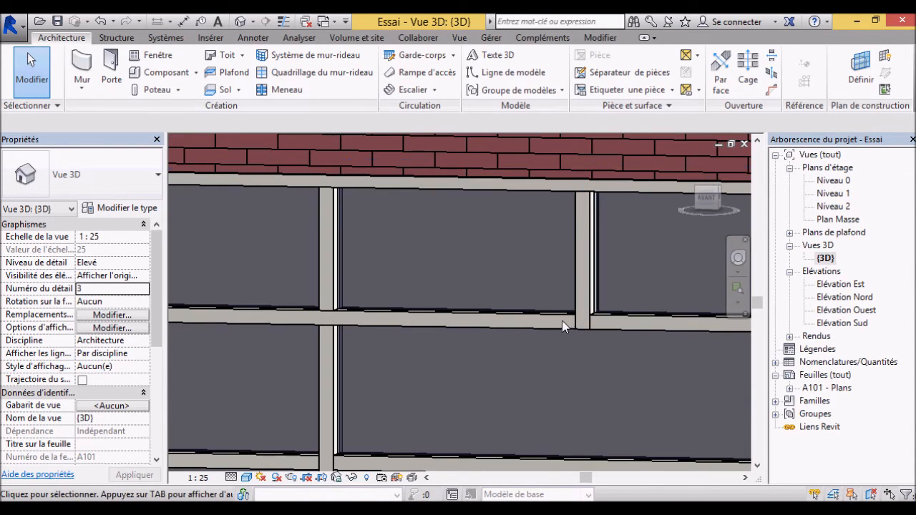
click(566, 329)
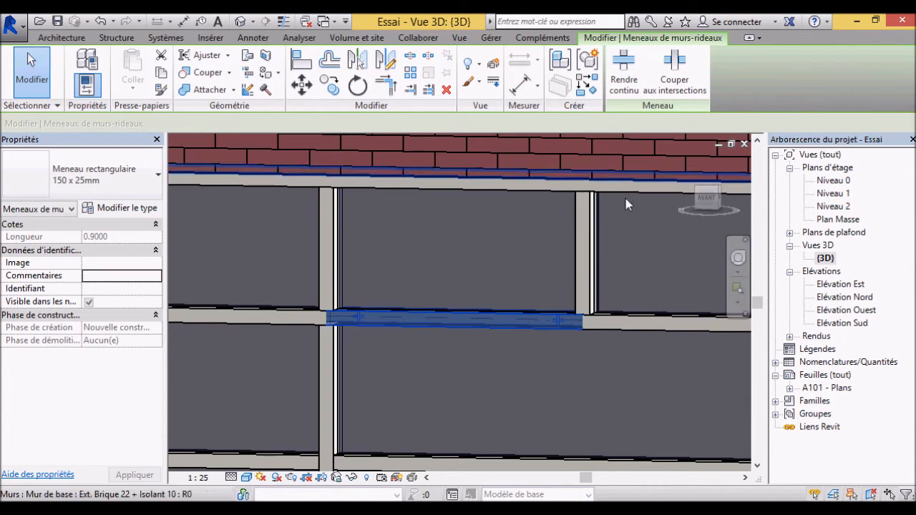
scroll(643, 372, down, 5)
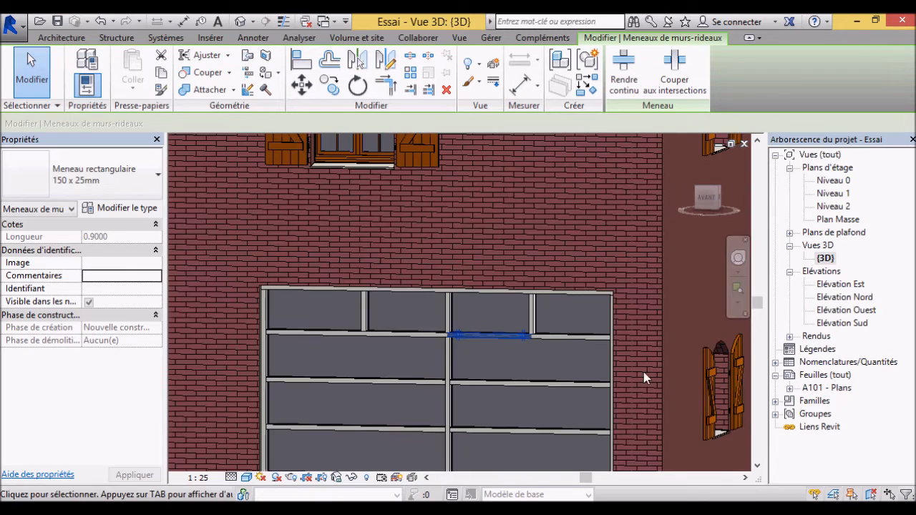
click(599, 451)
- Make the leftmost horizontal mullion segment above the bottom row continuous over the short left vertical mullion
scroll(597, 452, up, 6)
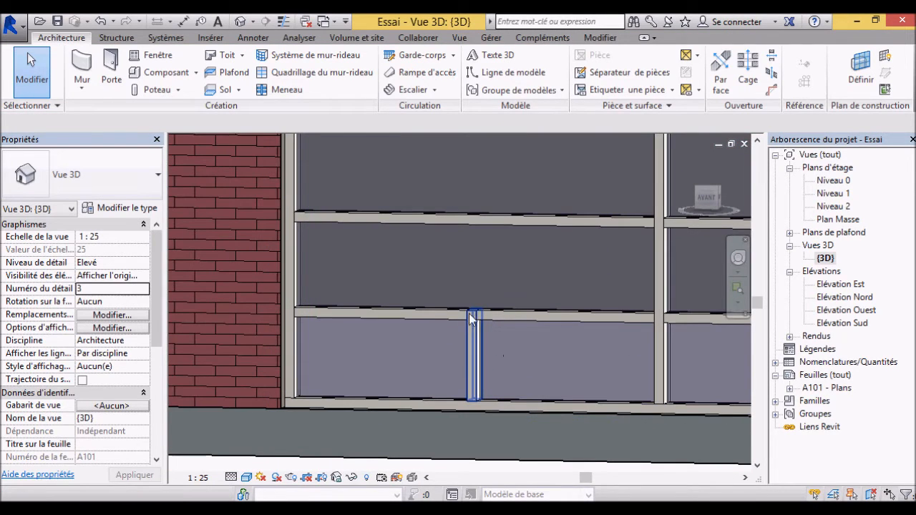
click(464, 315)
click(624, 68)
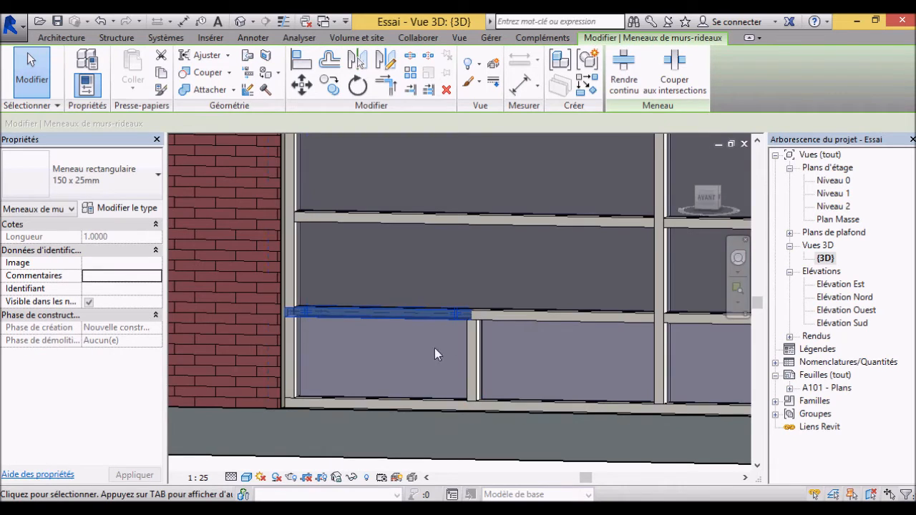
scroll(583, 351, down, 4)
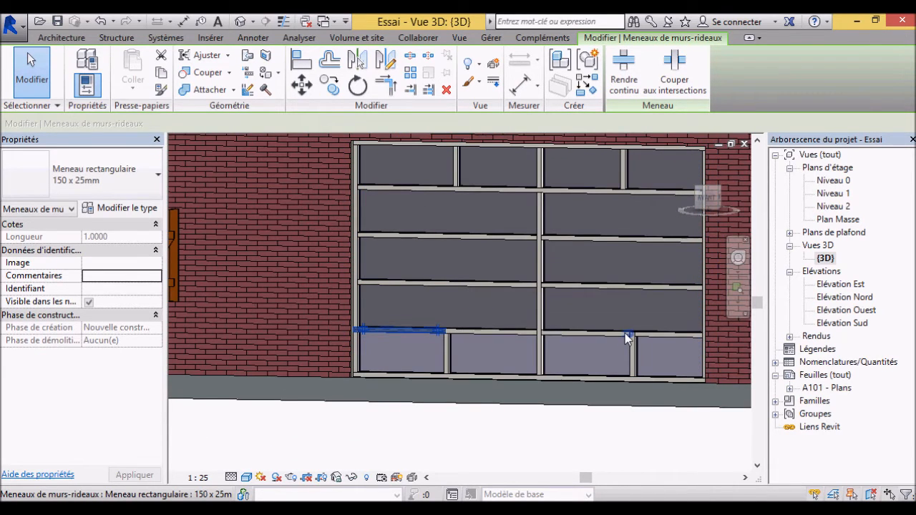
- Make the horizontal mullion segment above the bottom row continuous, immediately right of the full-height vertical mullion
click(617, 334)
click(624, 68)
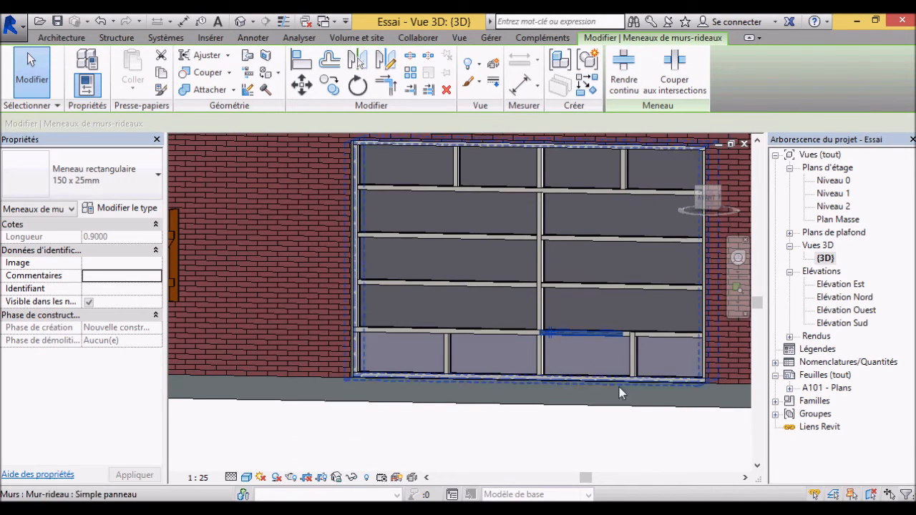
key(Escape)
- Make the tiny horizontal mullion segment beside the bottom row's short right mullion continuous so it passes above that vertical
click(626, 351)
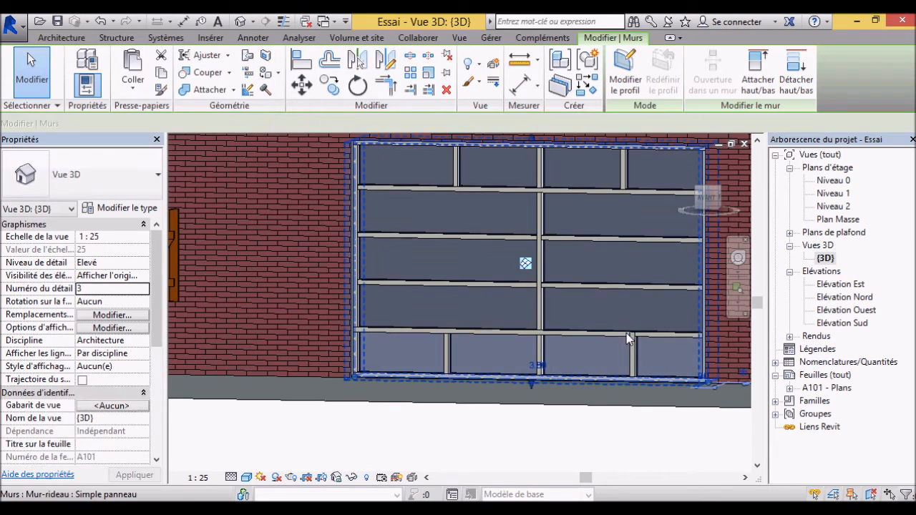
scroll(623, 329, up, 4)
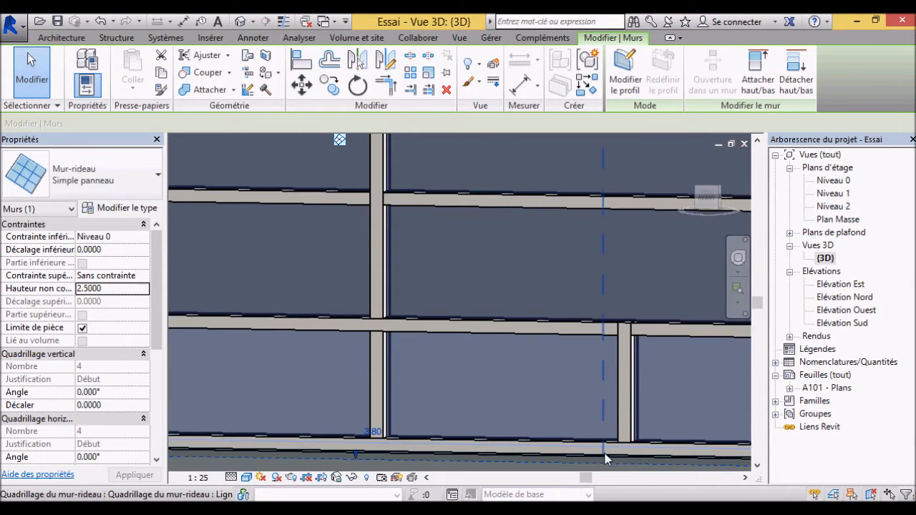
click(606, 478)
scroll(557, 373, down, 3)
scroll(328, 391, up, 2)
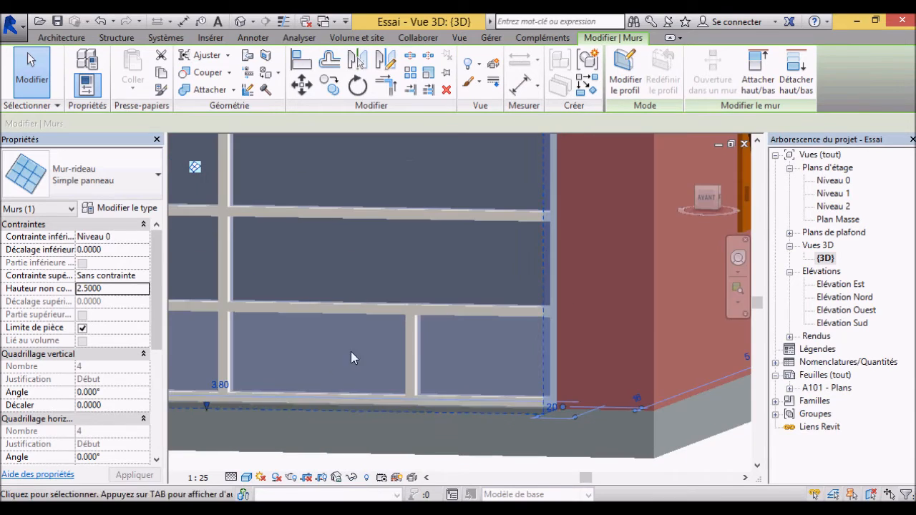
click(398, 310)
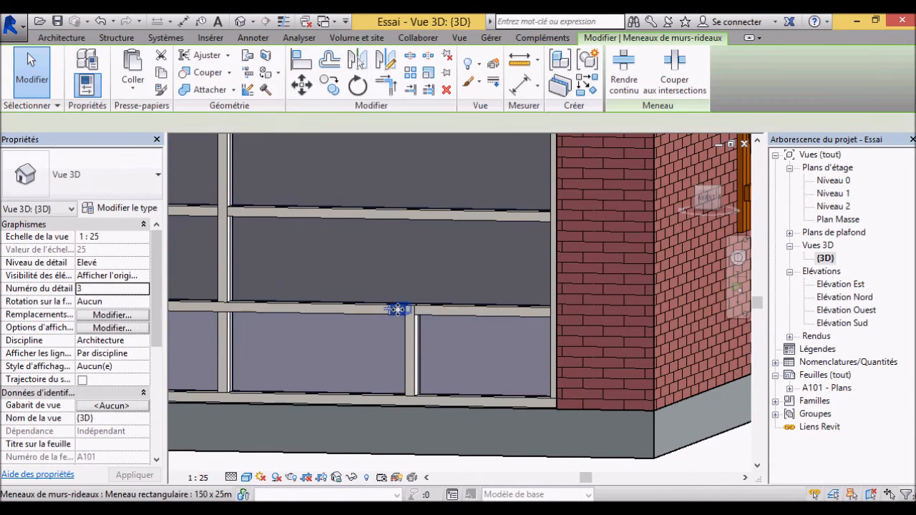
click(627, 76)
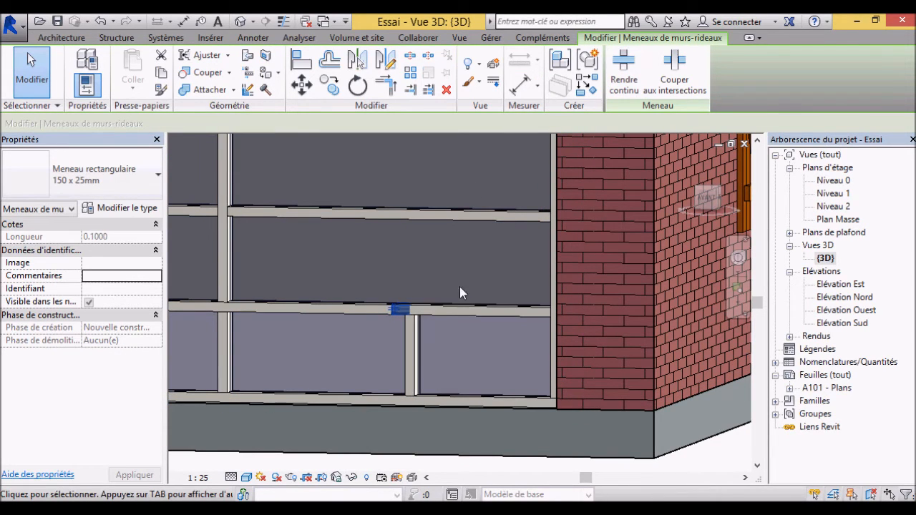
key(Escape)
- Examine the mullioned curtain wall within the house's front facade from an oblique, elevated viewpoint
scroll(479, 374, down, 4)
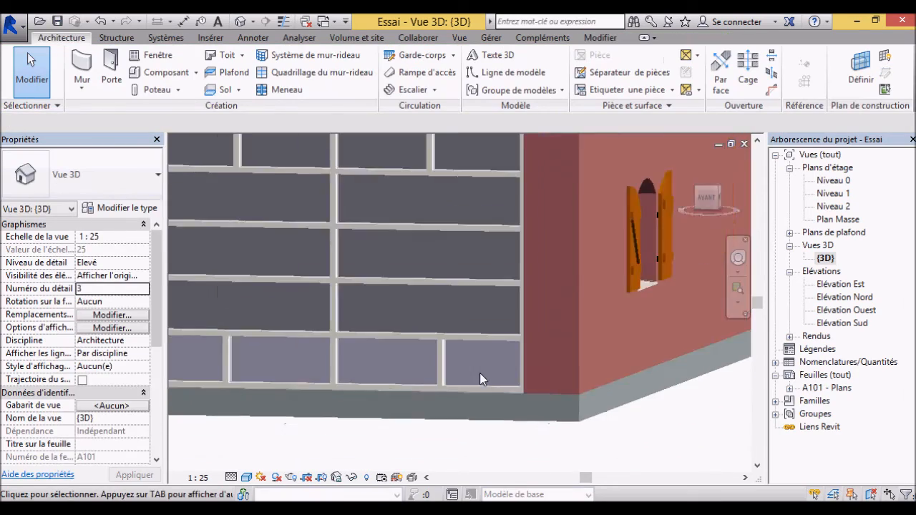
scroll(347, 317, up, 3)
shift+middle_drag(379, 338, 499, 396)
scroll(499, 396, down, 5)
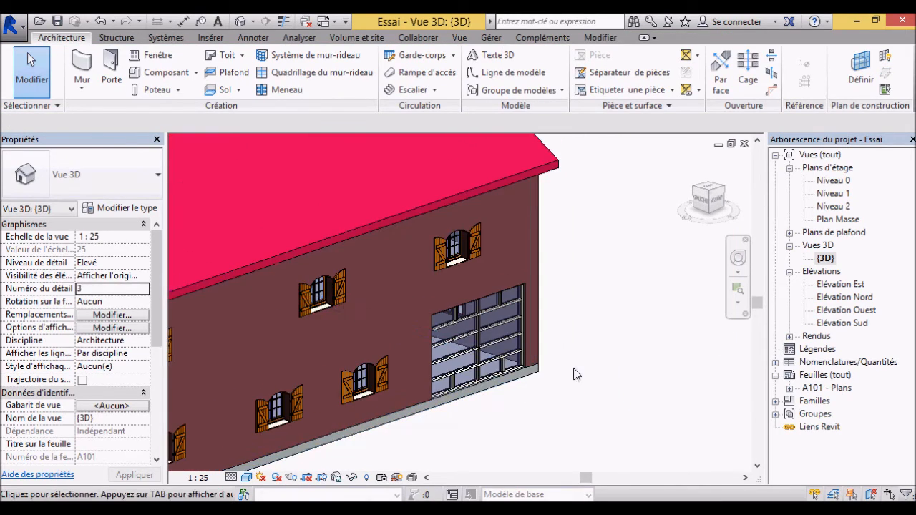
scroll(503, 397, down, 2)
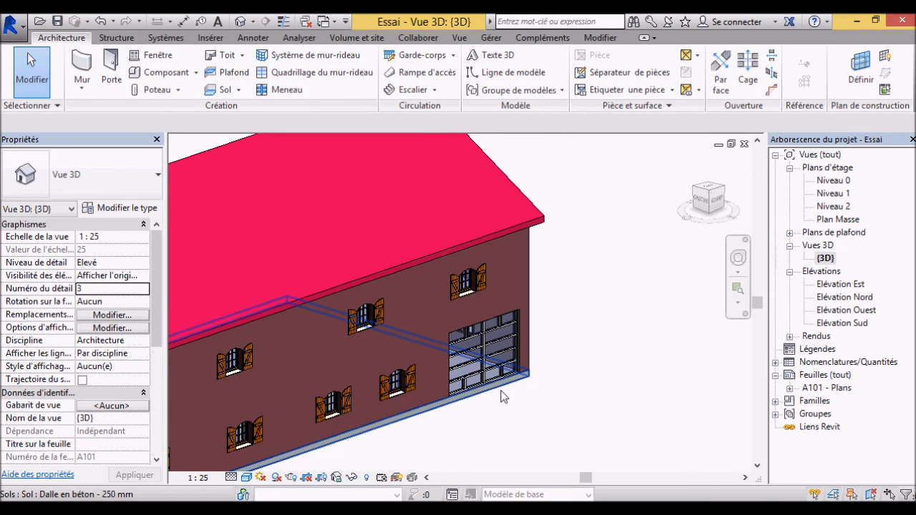